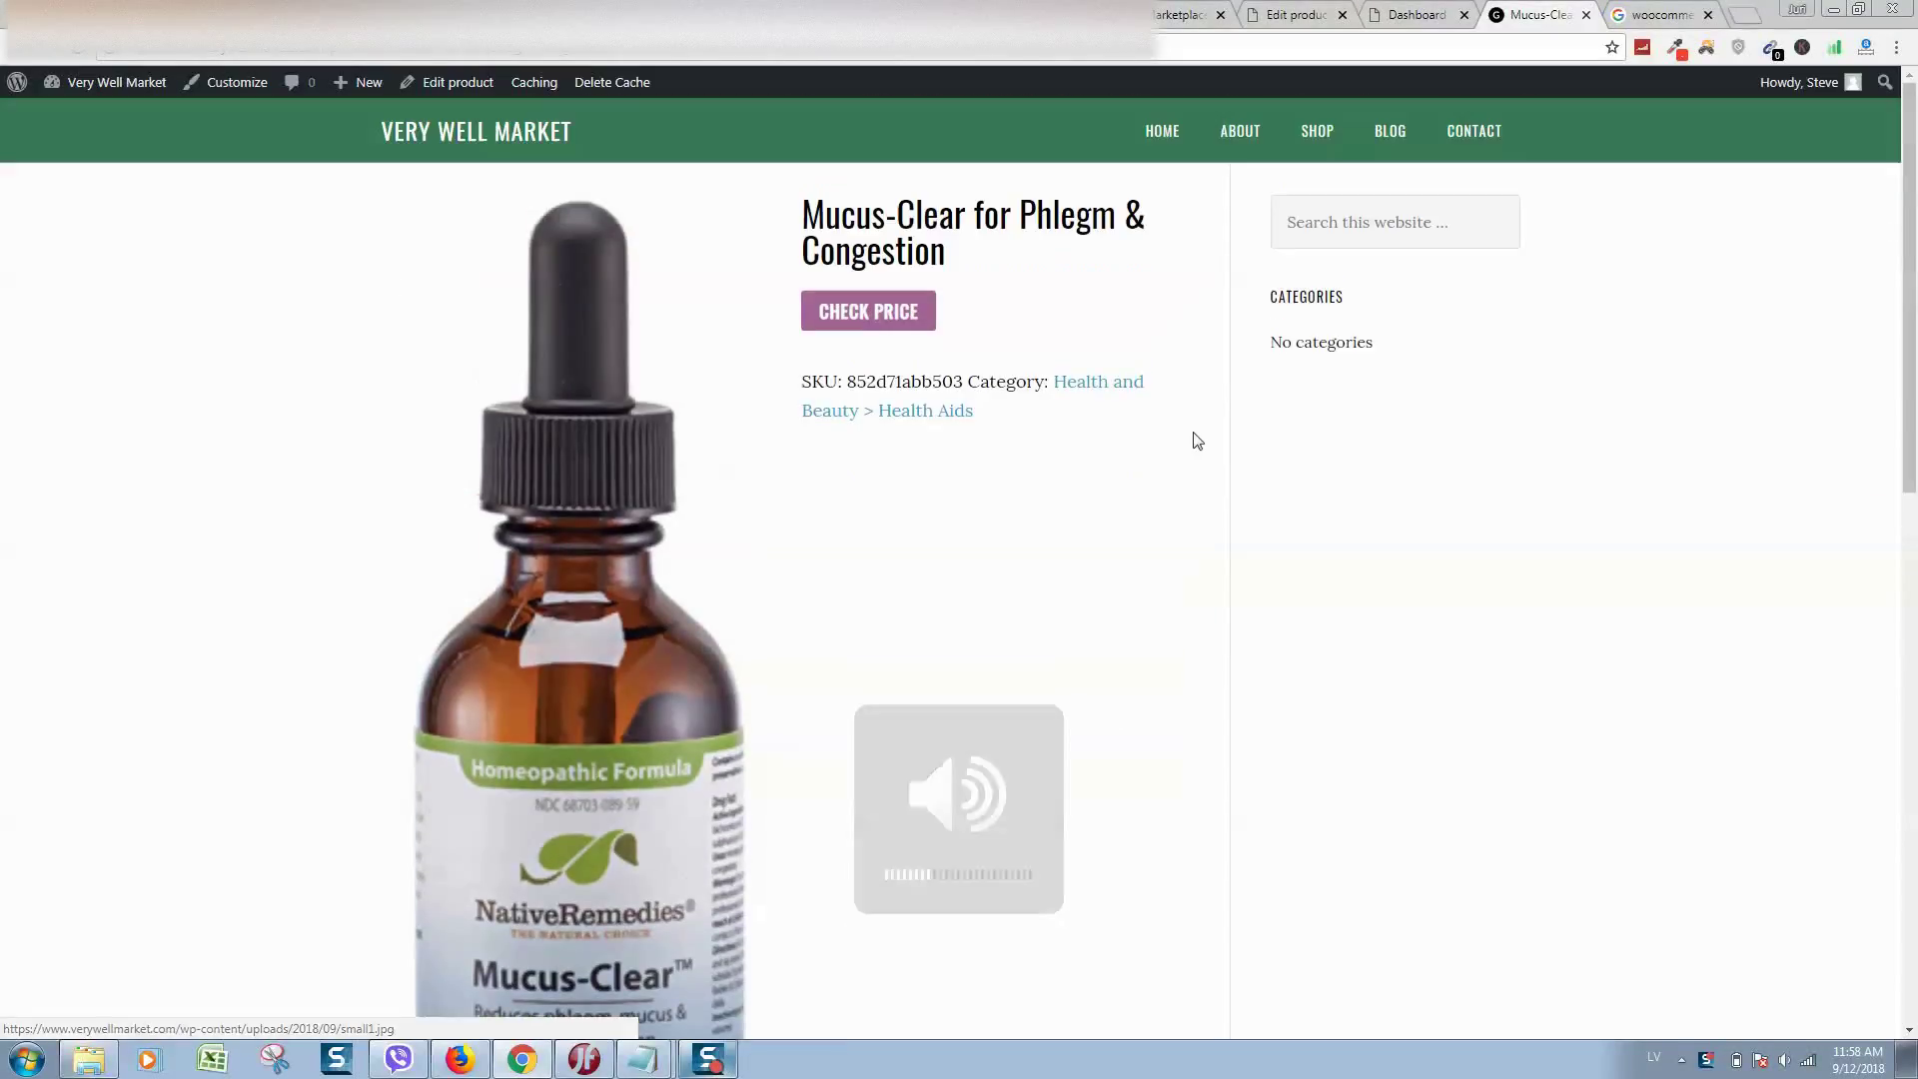
scroll(421, 272, "down", 3)
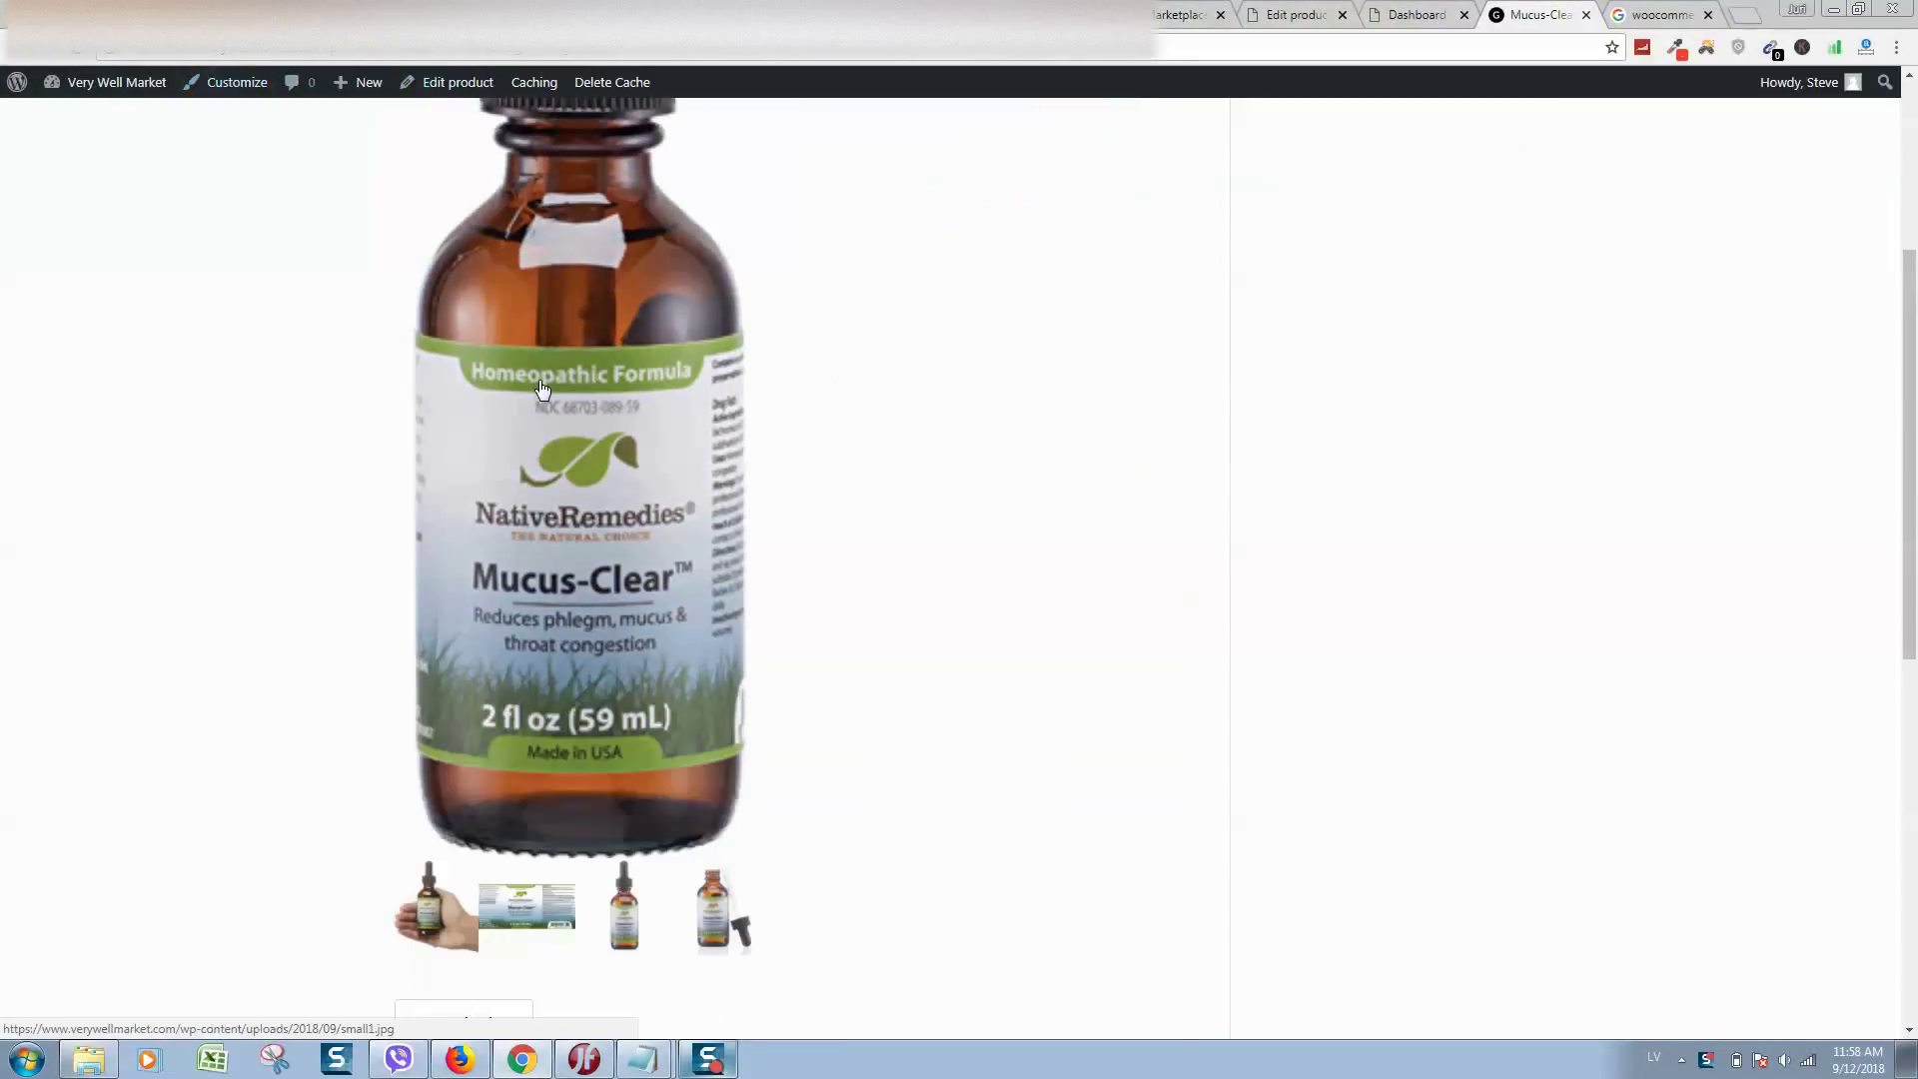
scroll(674, 529, "up", 3)
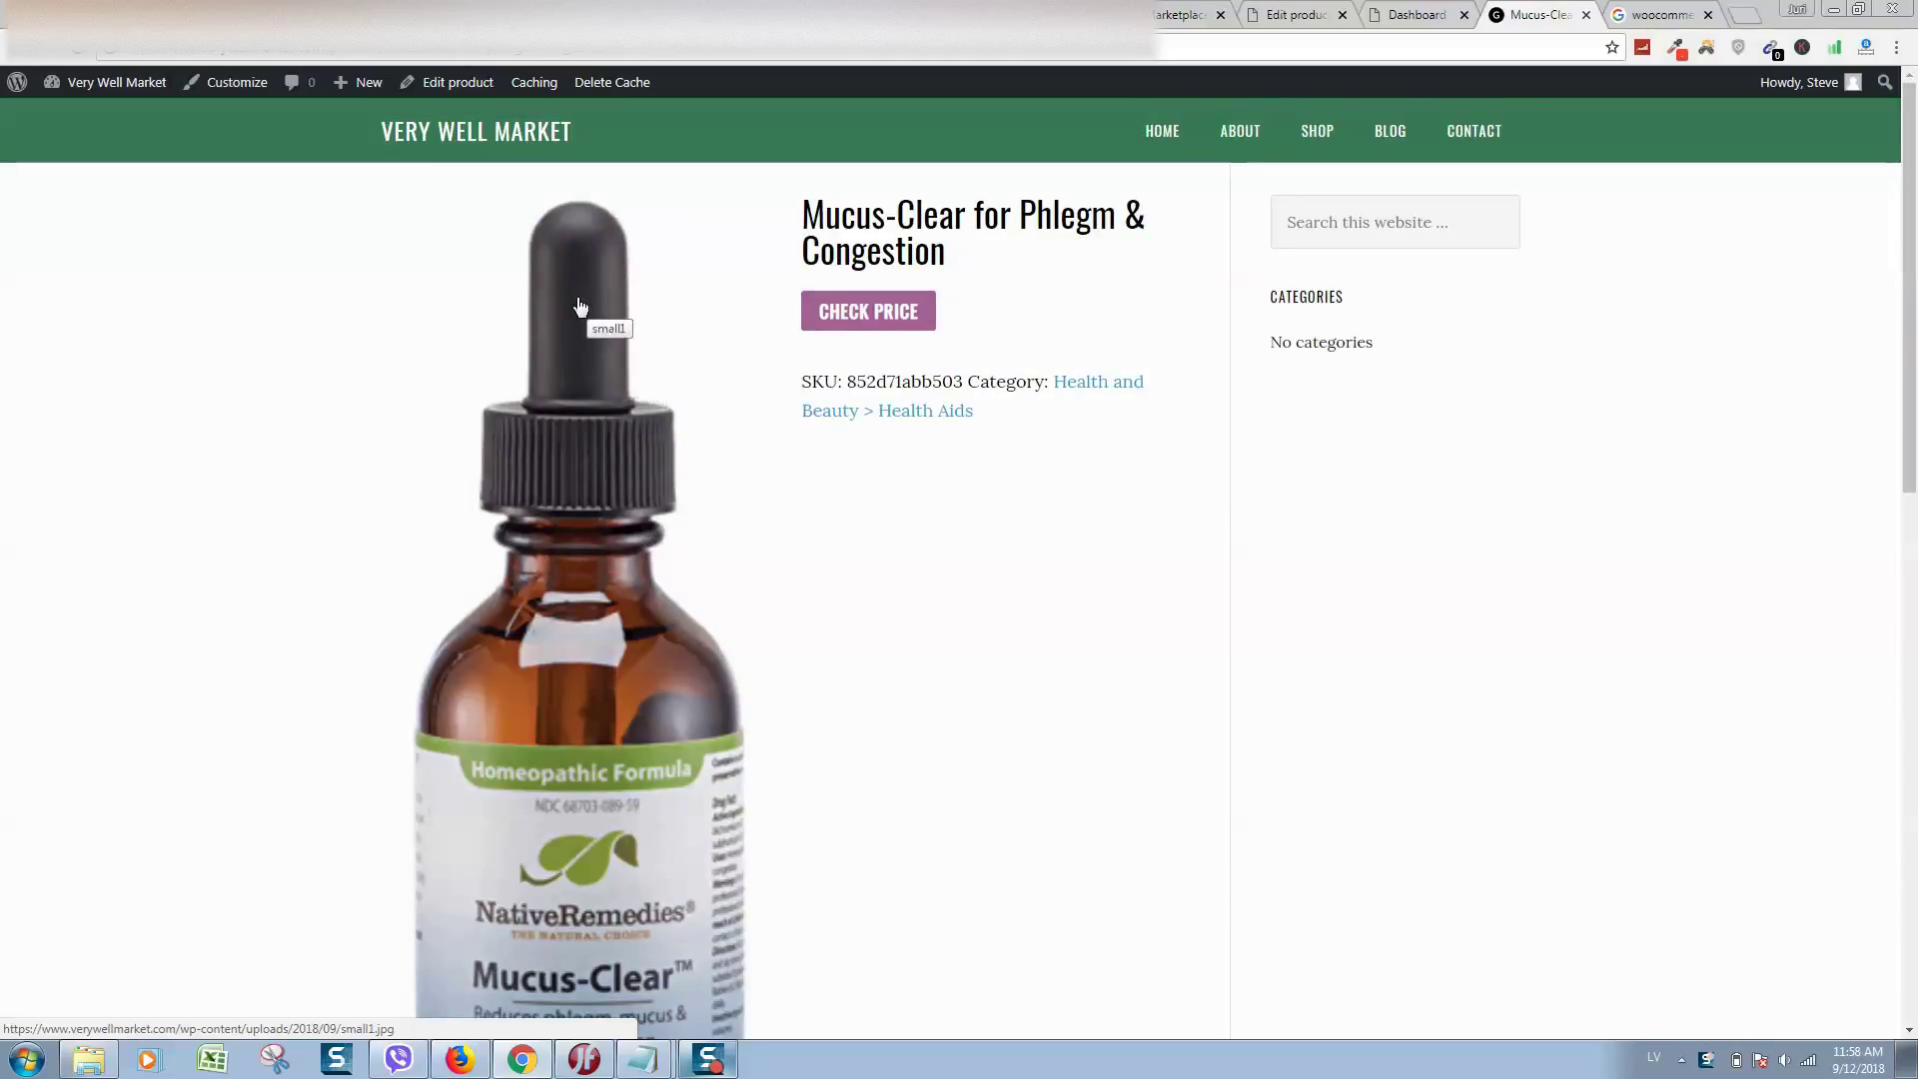
- Open the Mucus-Clear product's editor in a new tab via the admin bar's Edit product link
right_click(461, 92)
left_click(501, 97)
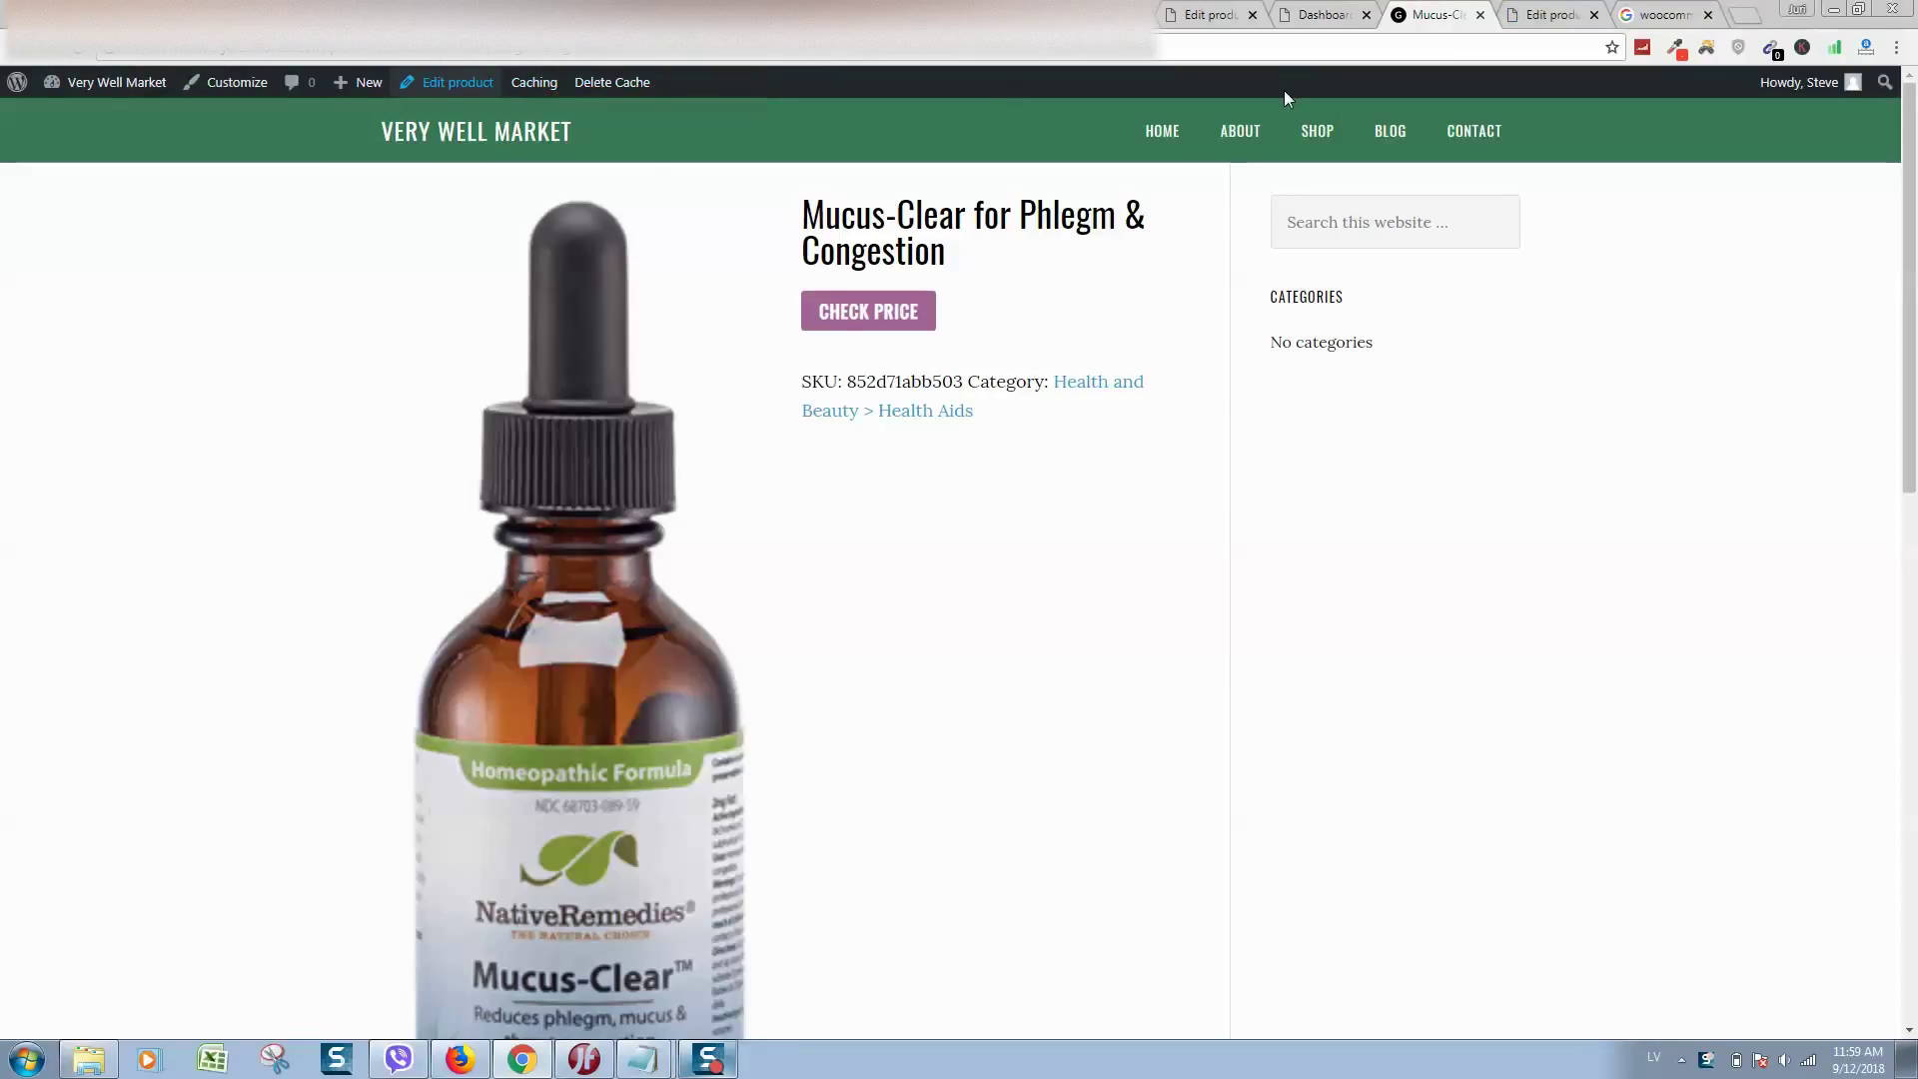
- In the product image chooser, compare the current image's width with 343693.jpg's 454 × 1242 size
left_click(1551, 16)
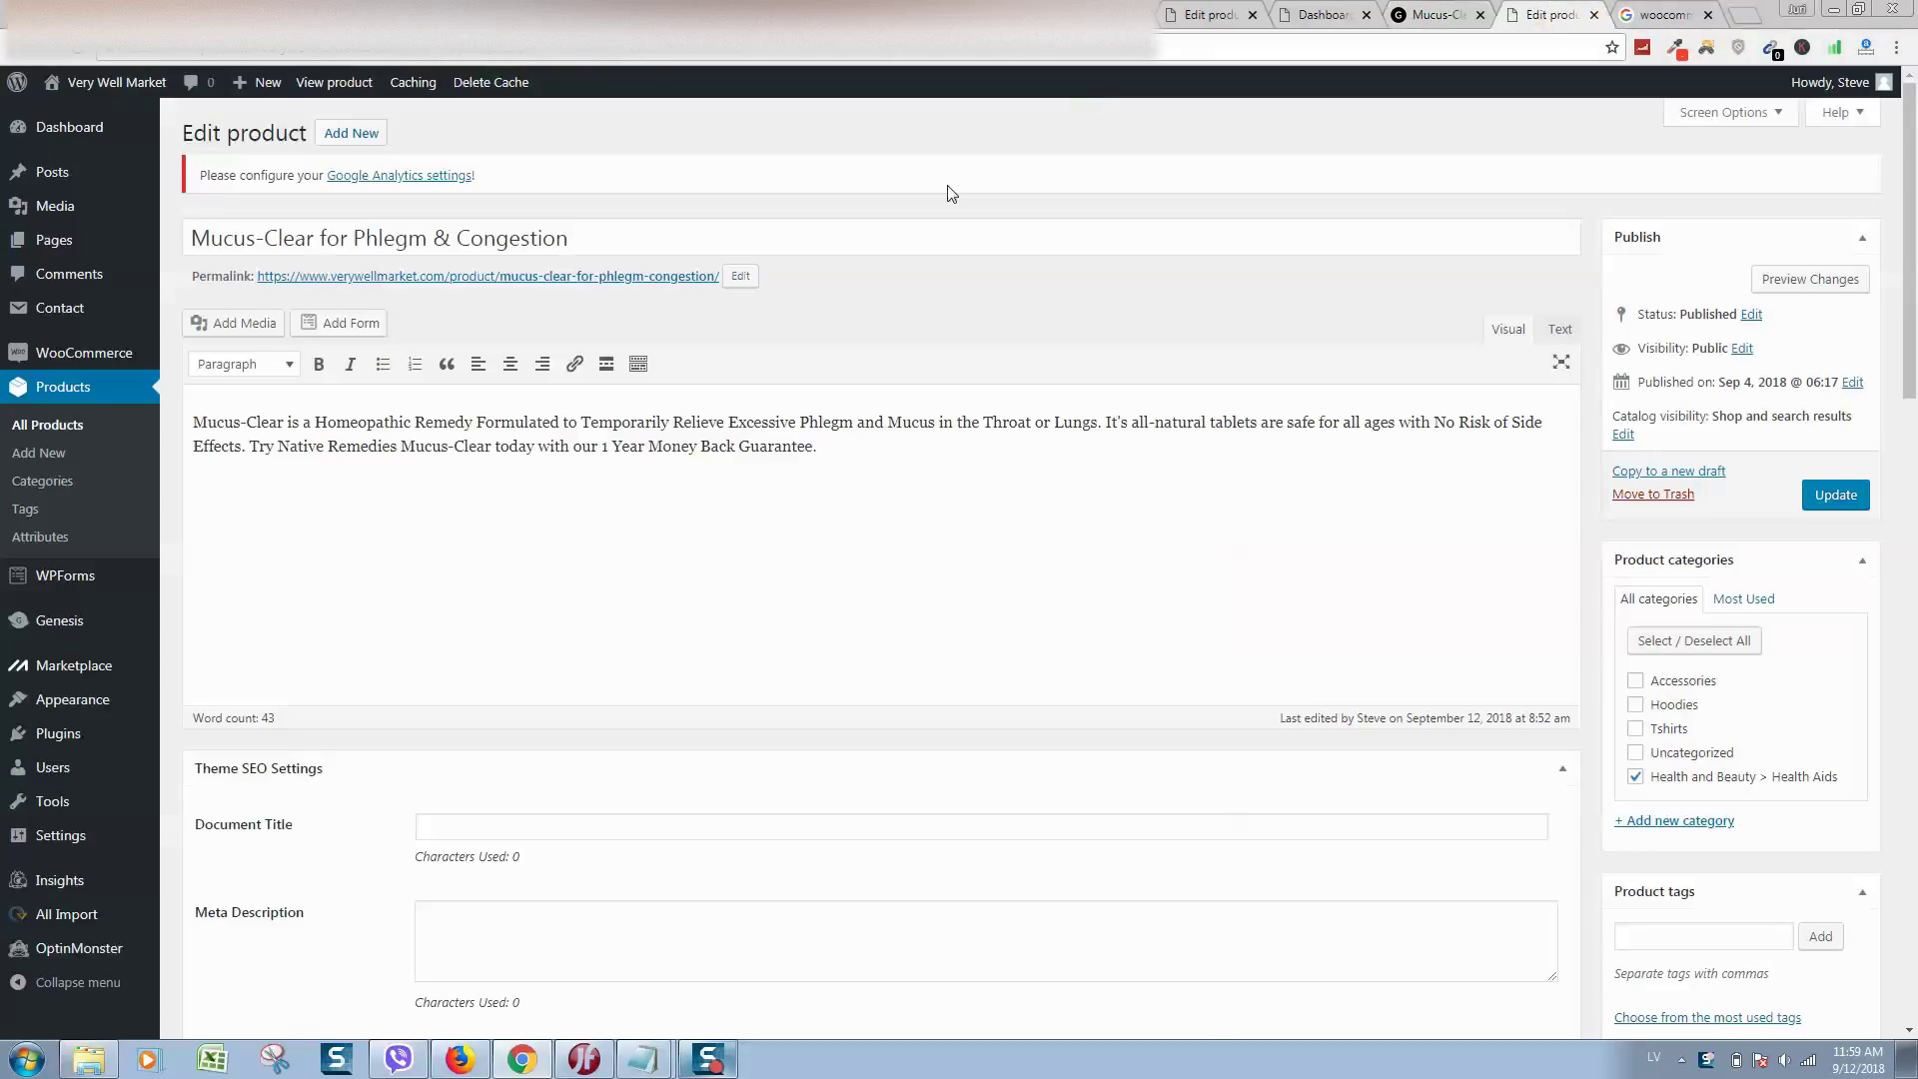
scroll(1619, 450, "down", 5)
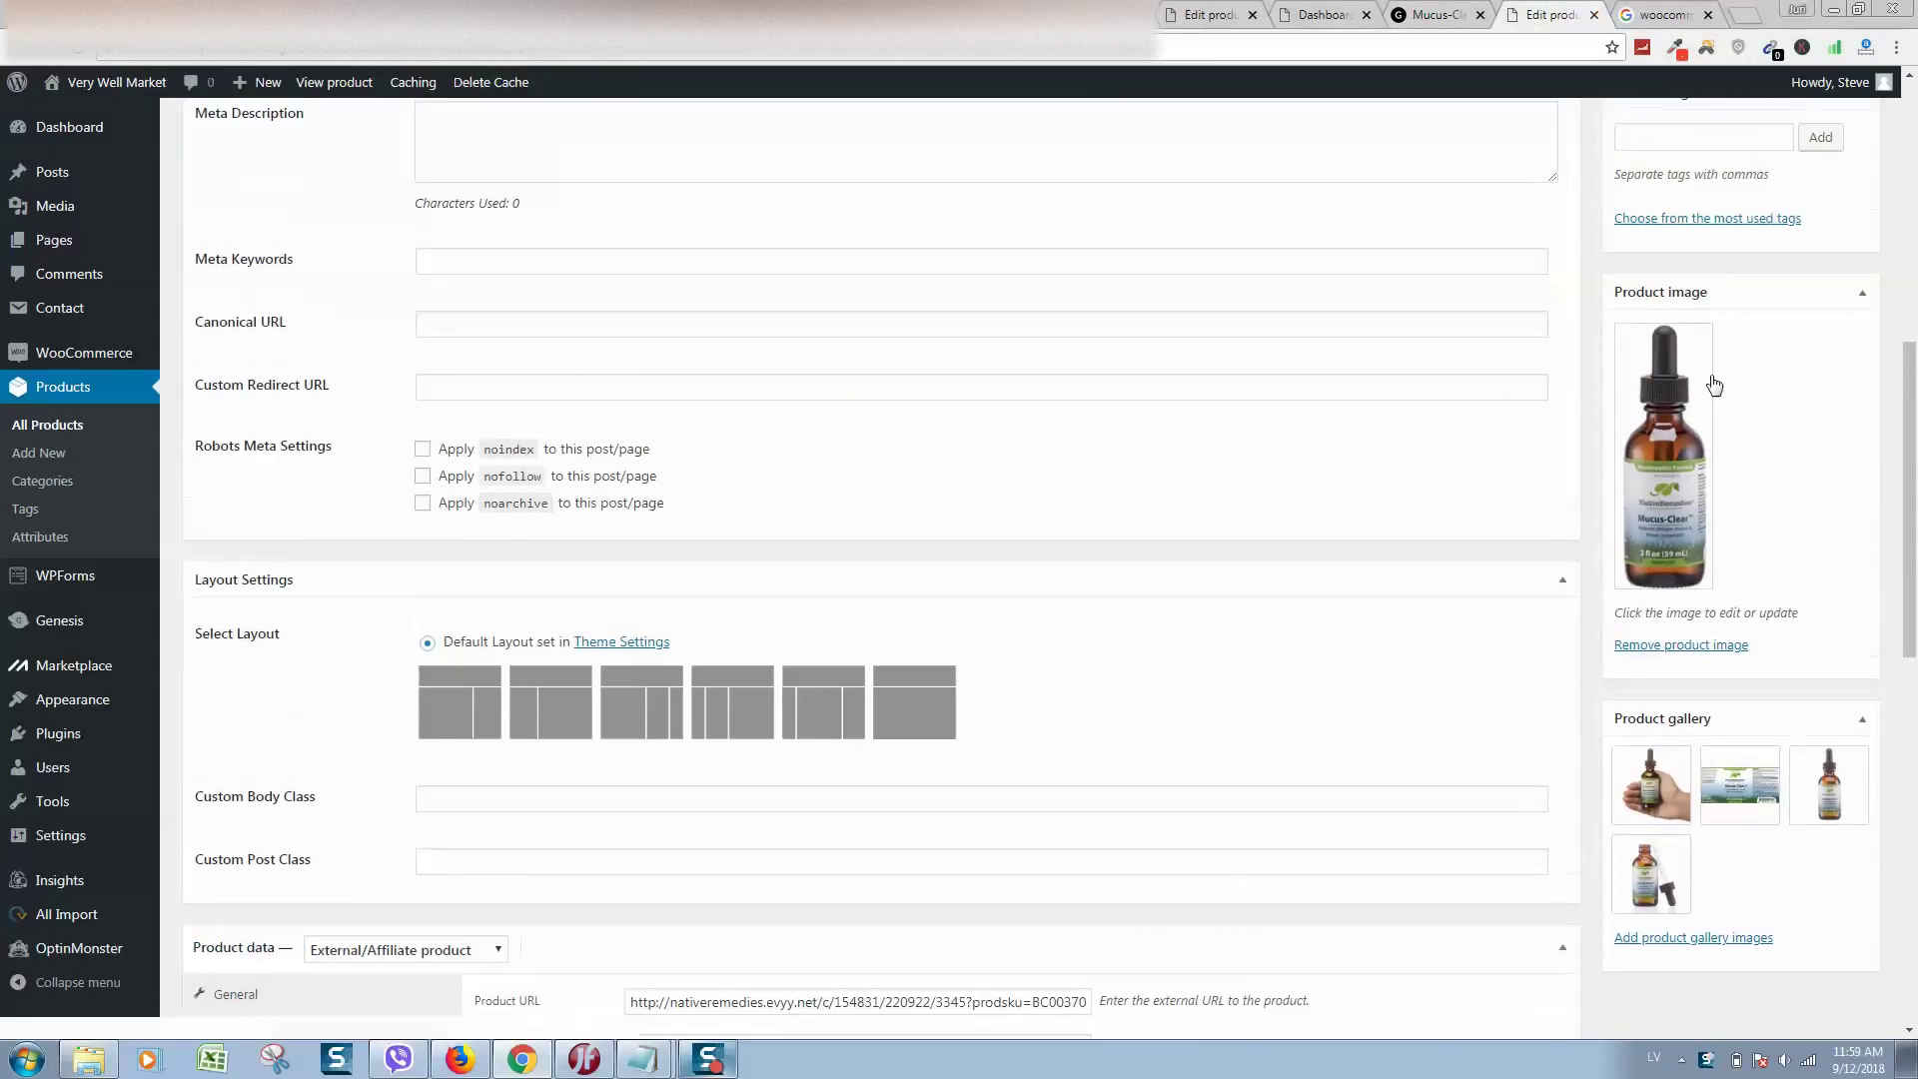
left_click(1668, 567)
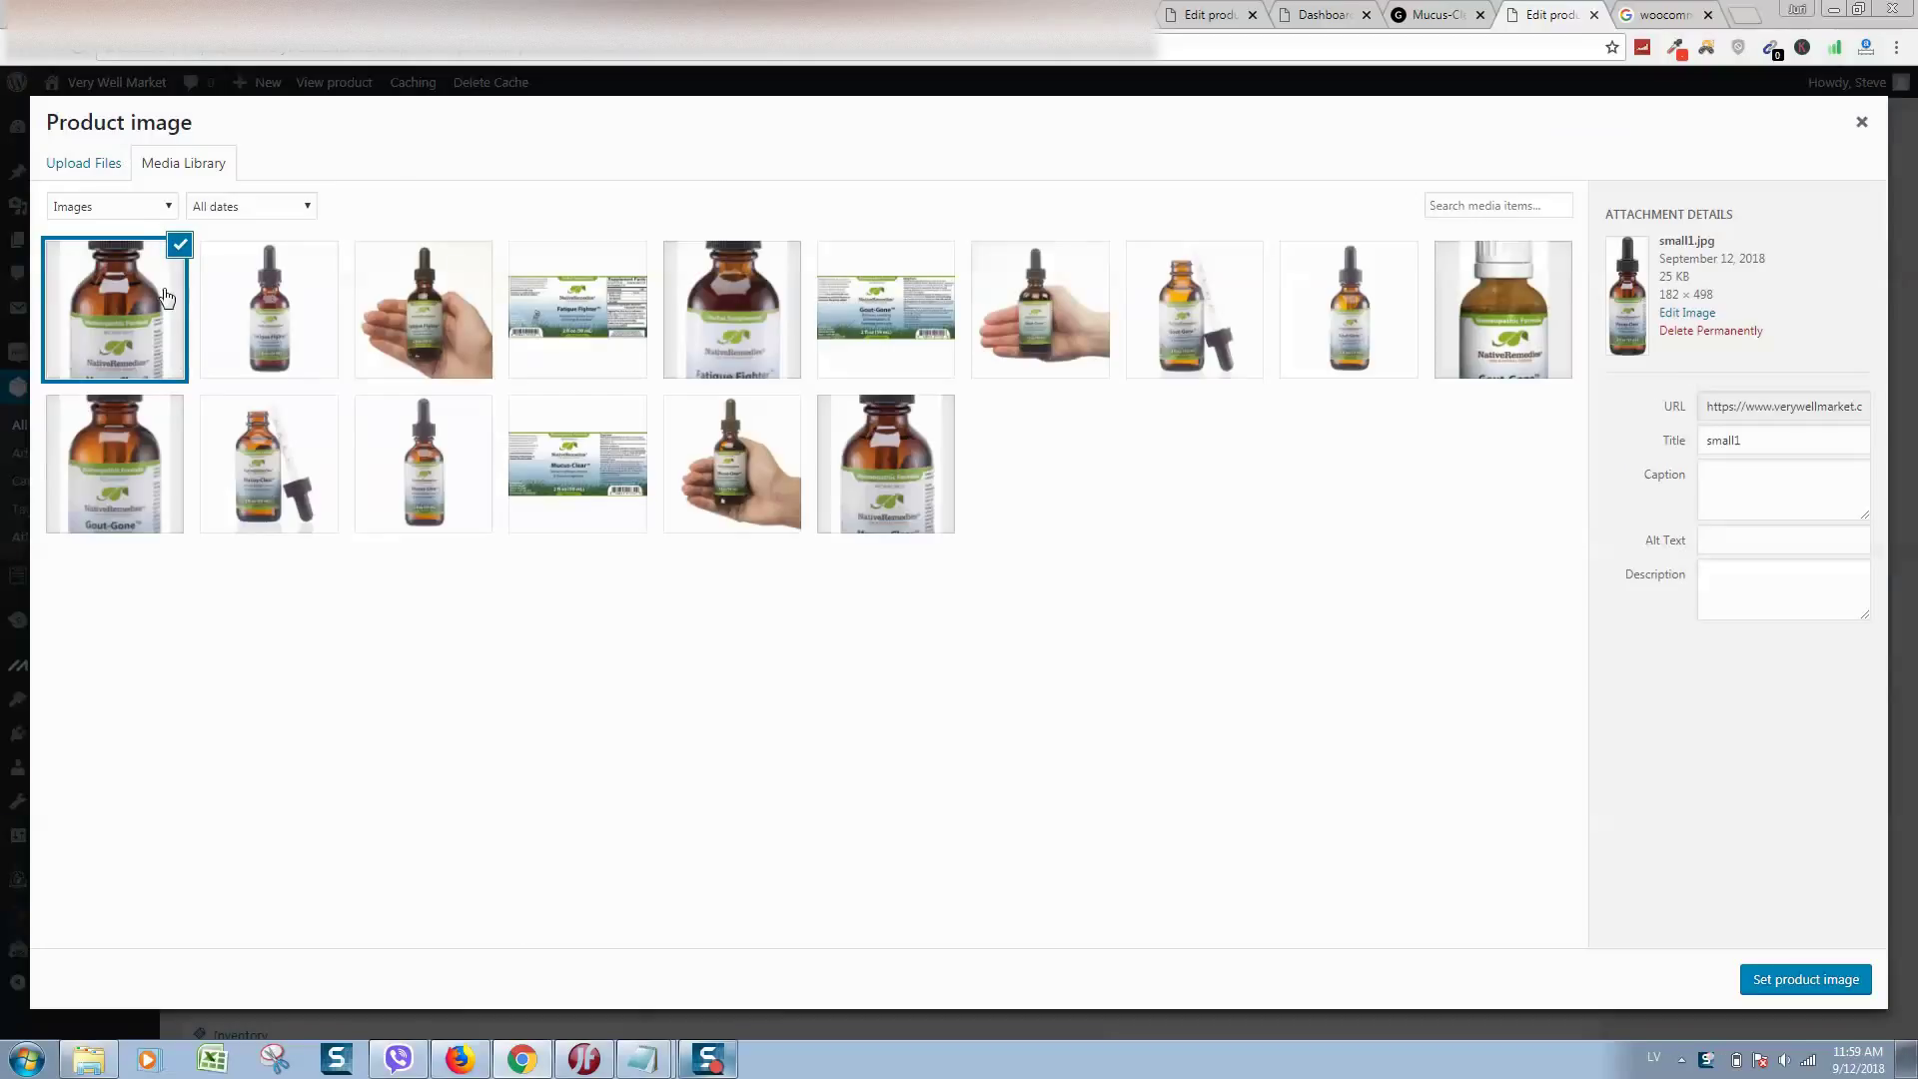
double_click(1678, 294)
left_click(829, 506)
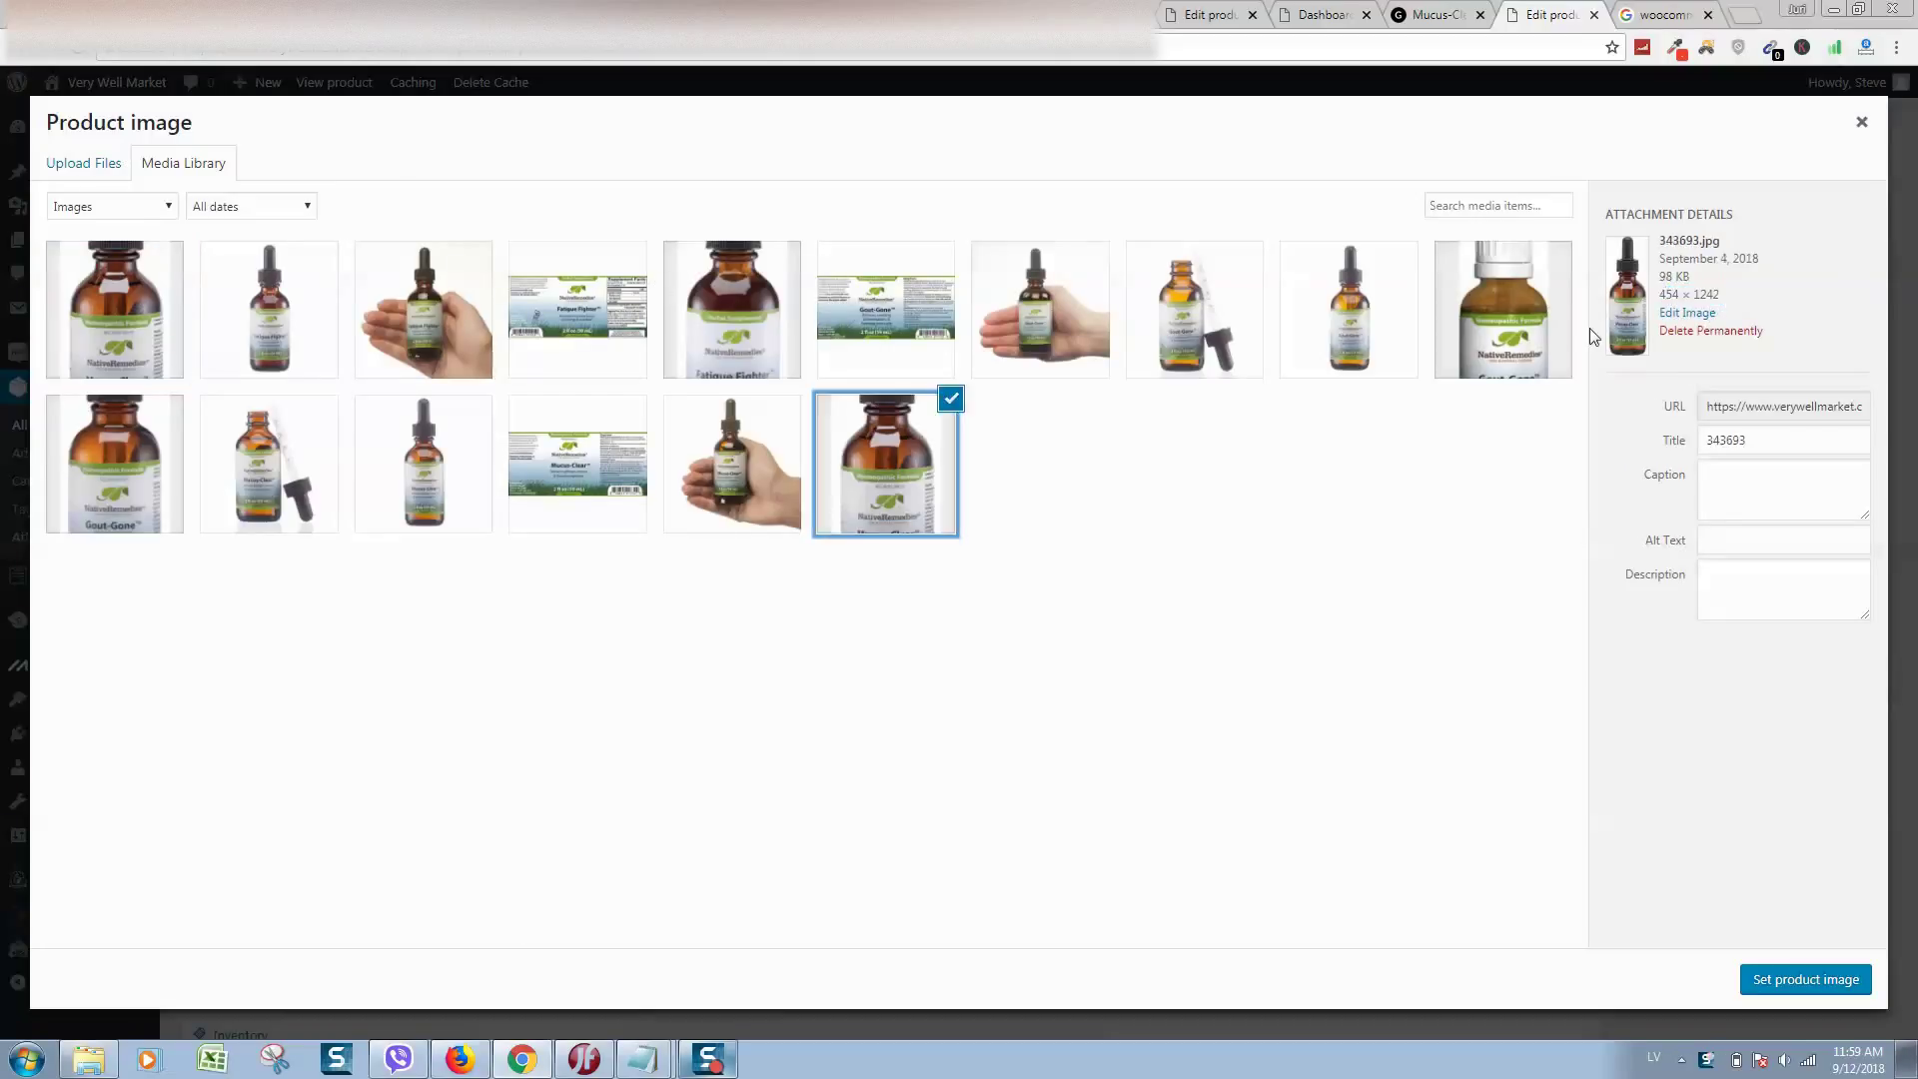
left_click_drag(1662, 295, 1727, 298)
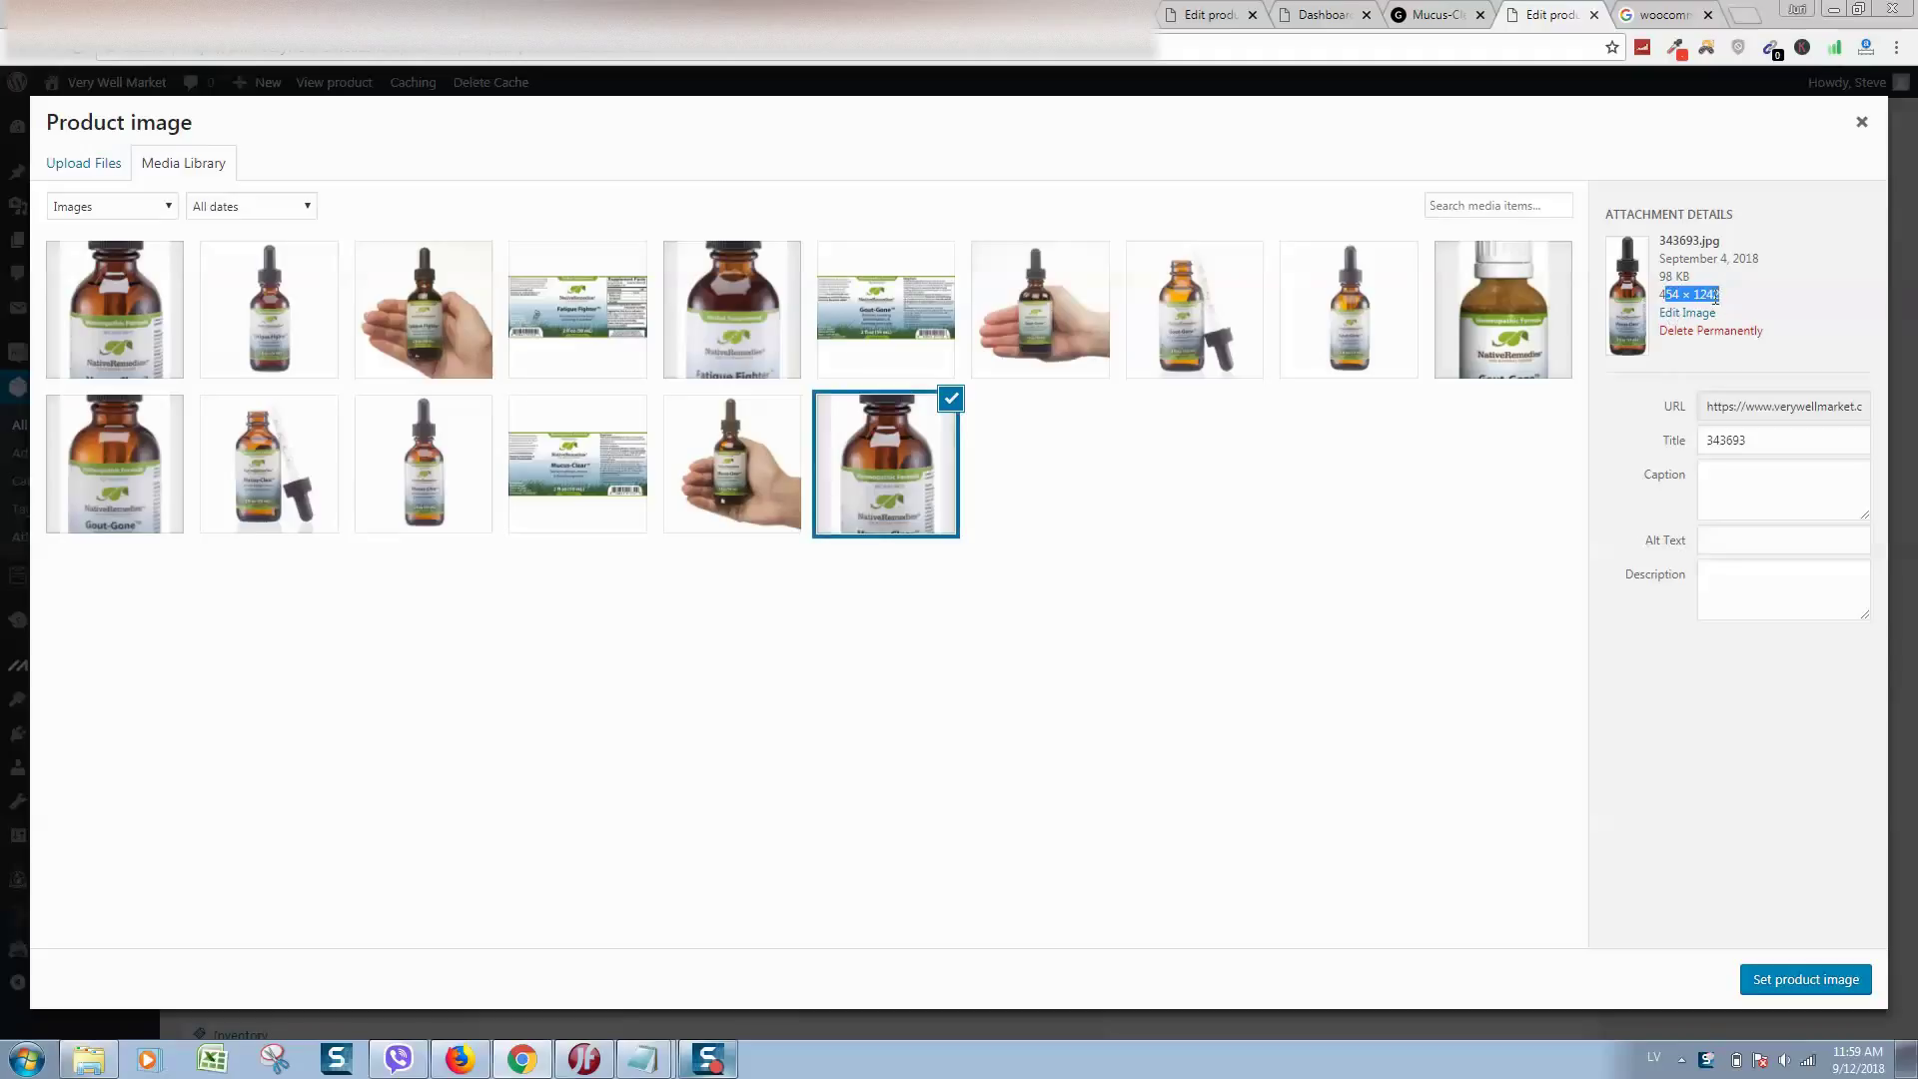
- Reselect small1.jpg as the product image, check its dimensions, and close the chooser
left_click(106, 330)
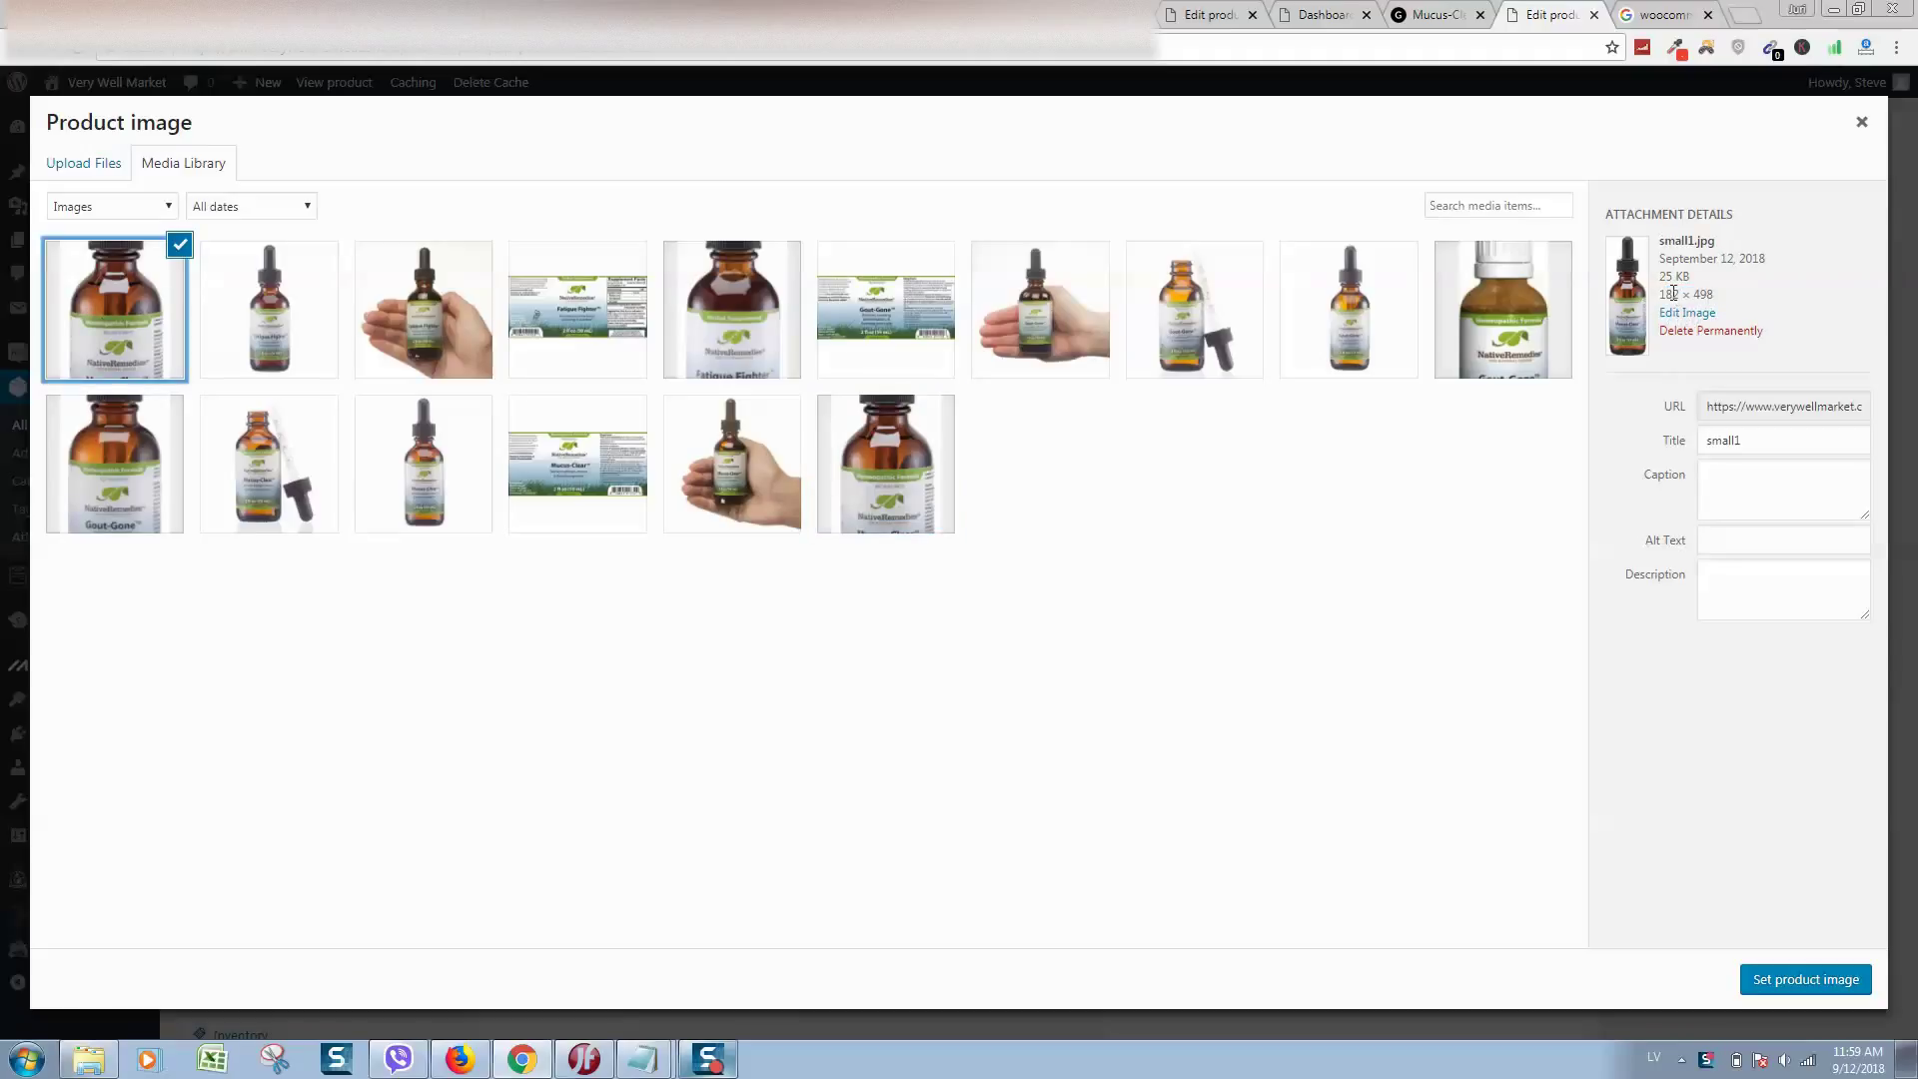
left_click_drag(1649, 304, 1707, 294)
left_click(1861, 121)
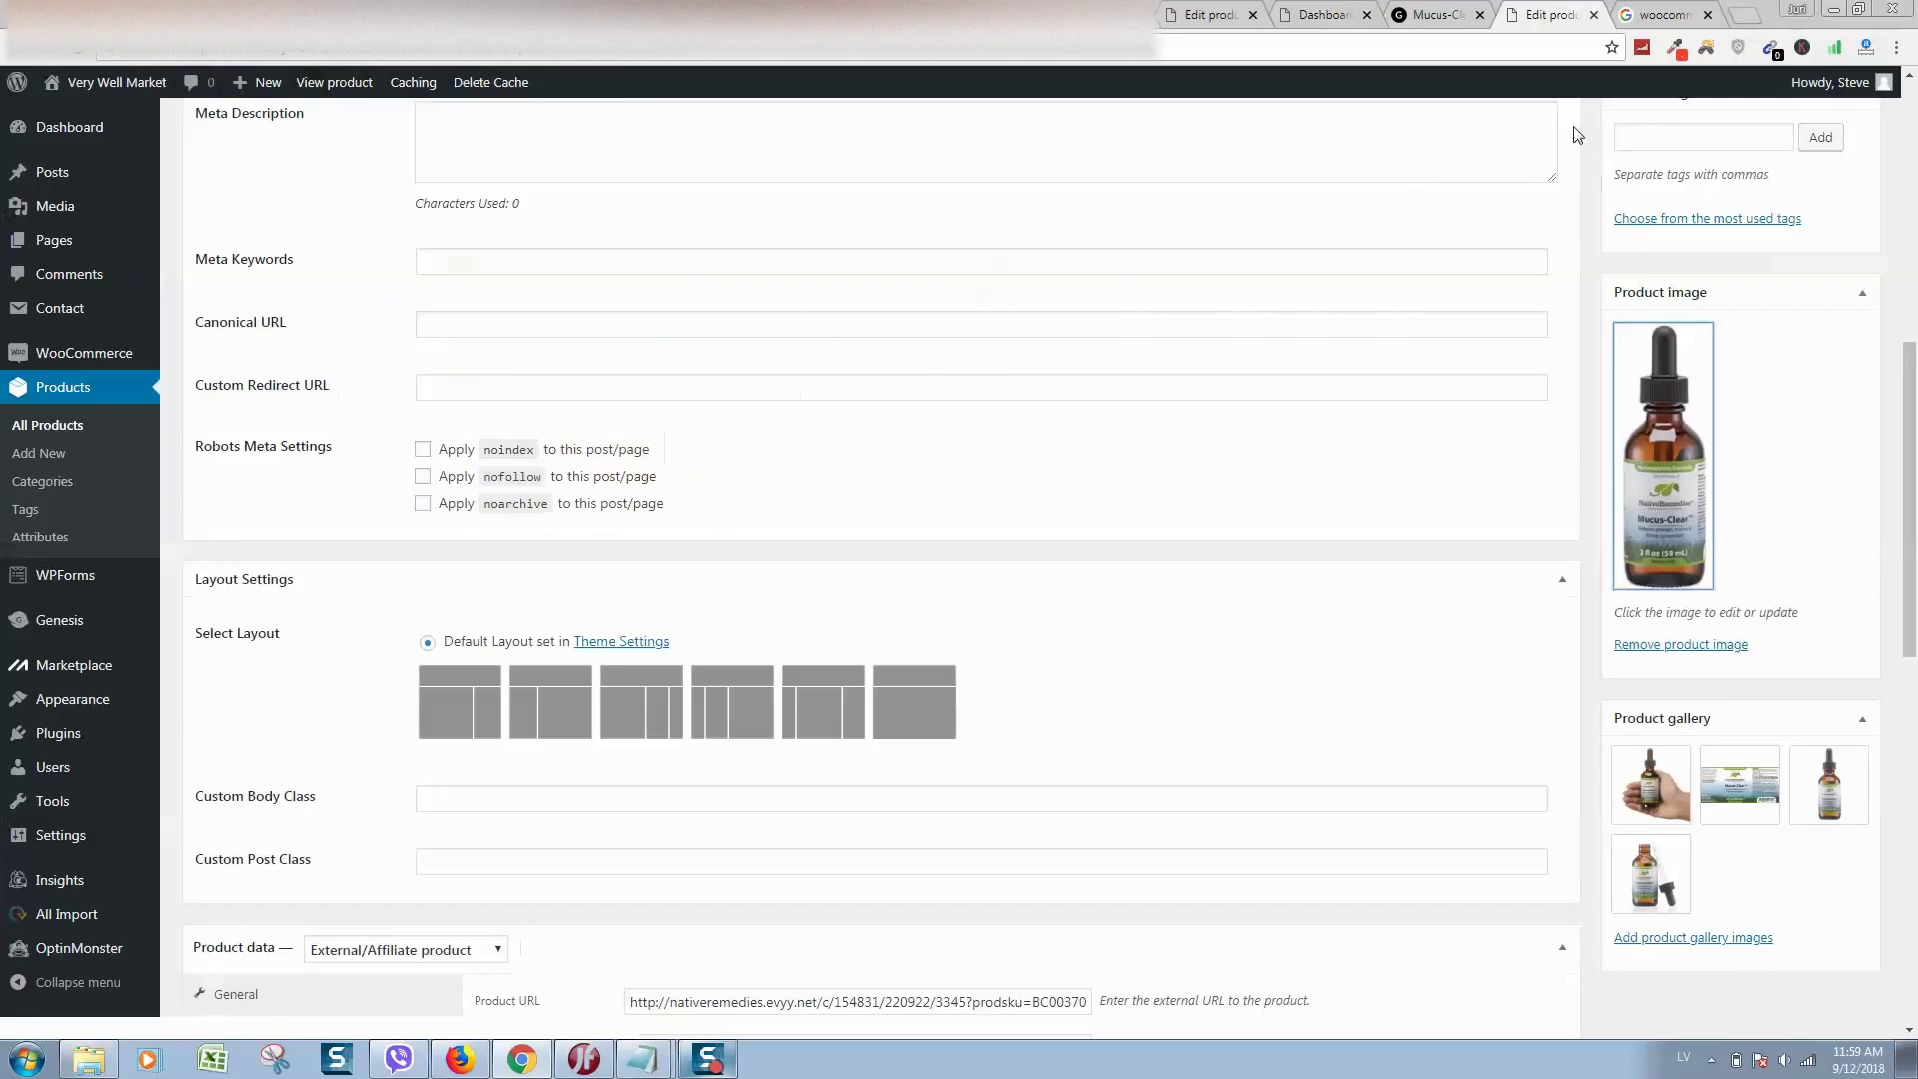
- Return to the live Mucus-Clear page and close the extra editor and search tabs
left_click(1436, 15)
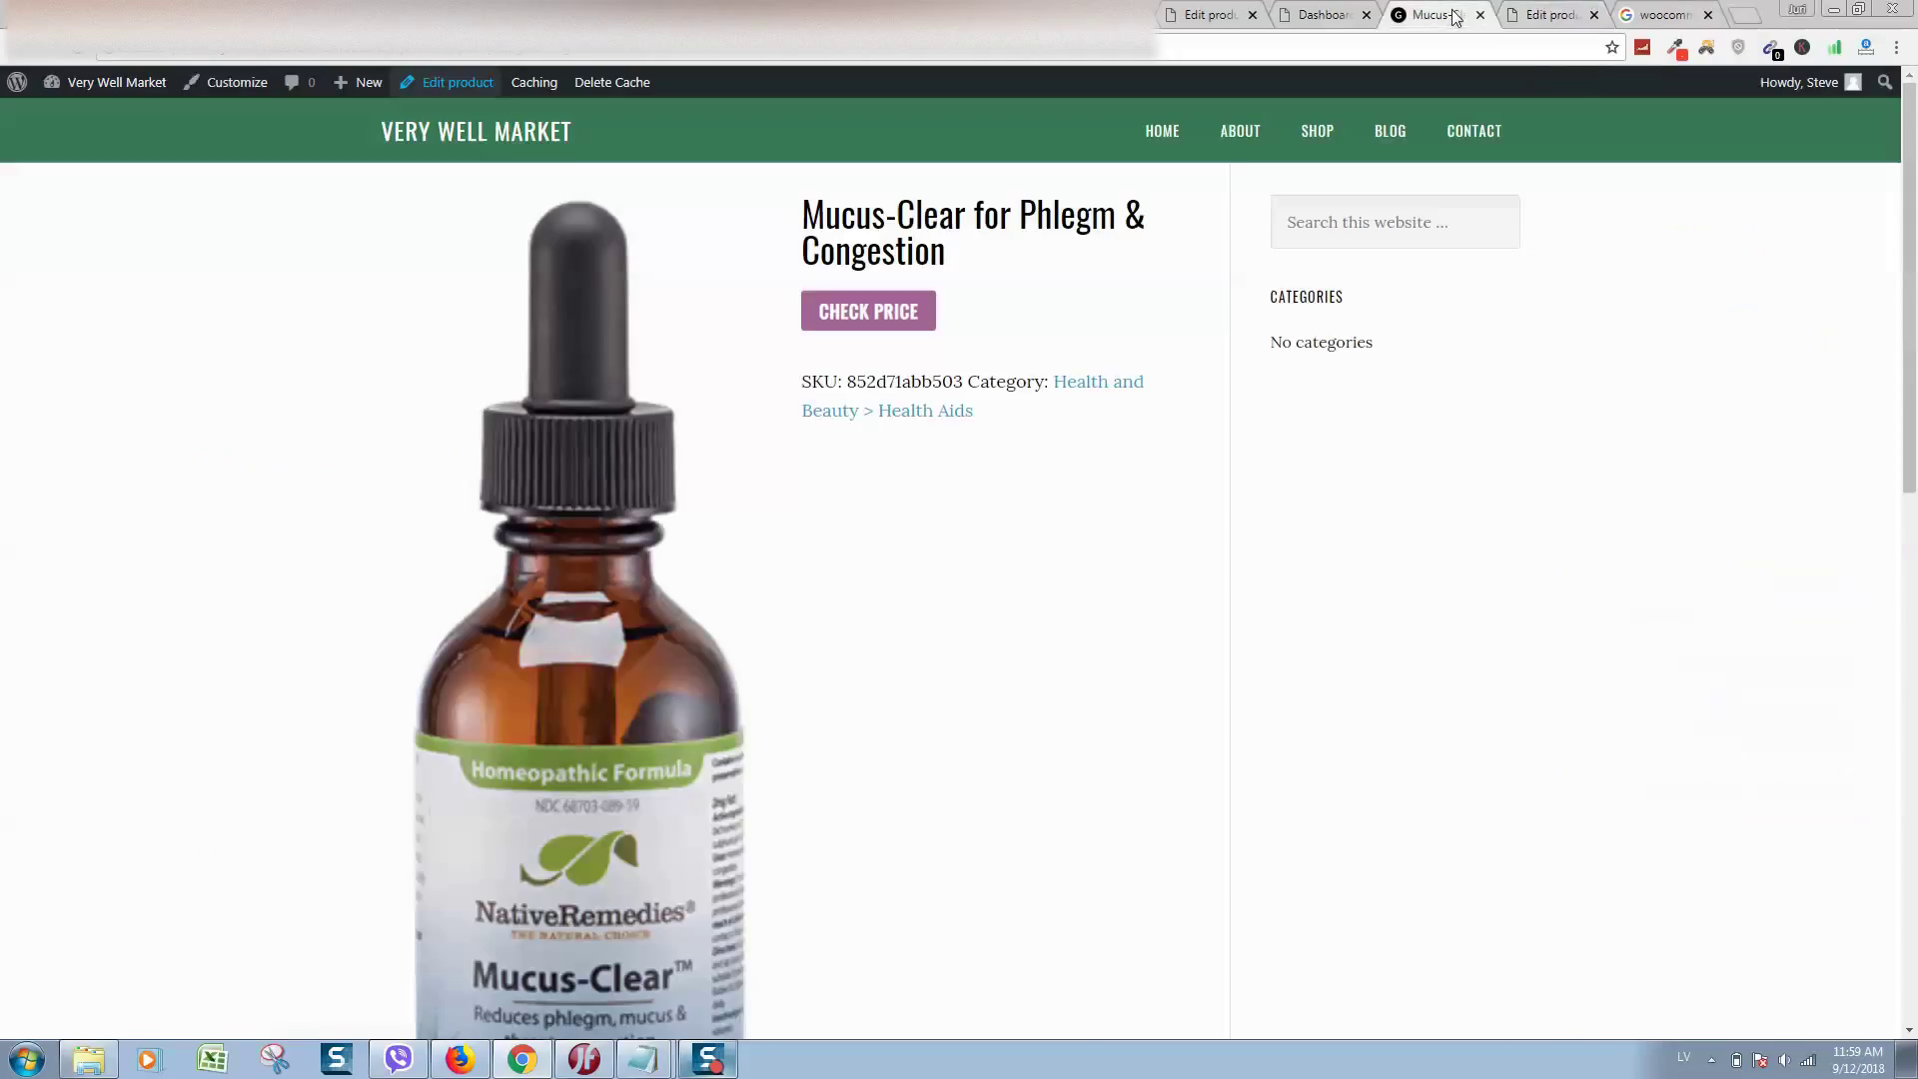
scroll(658, 144, "down", 3)
scroll(600, 225, "up", 3)
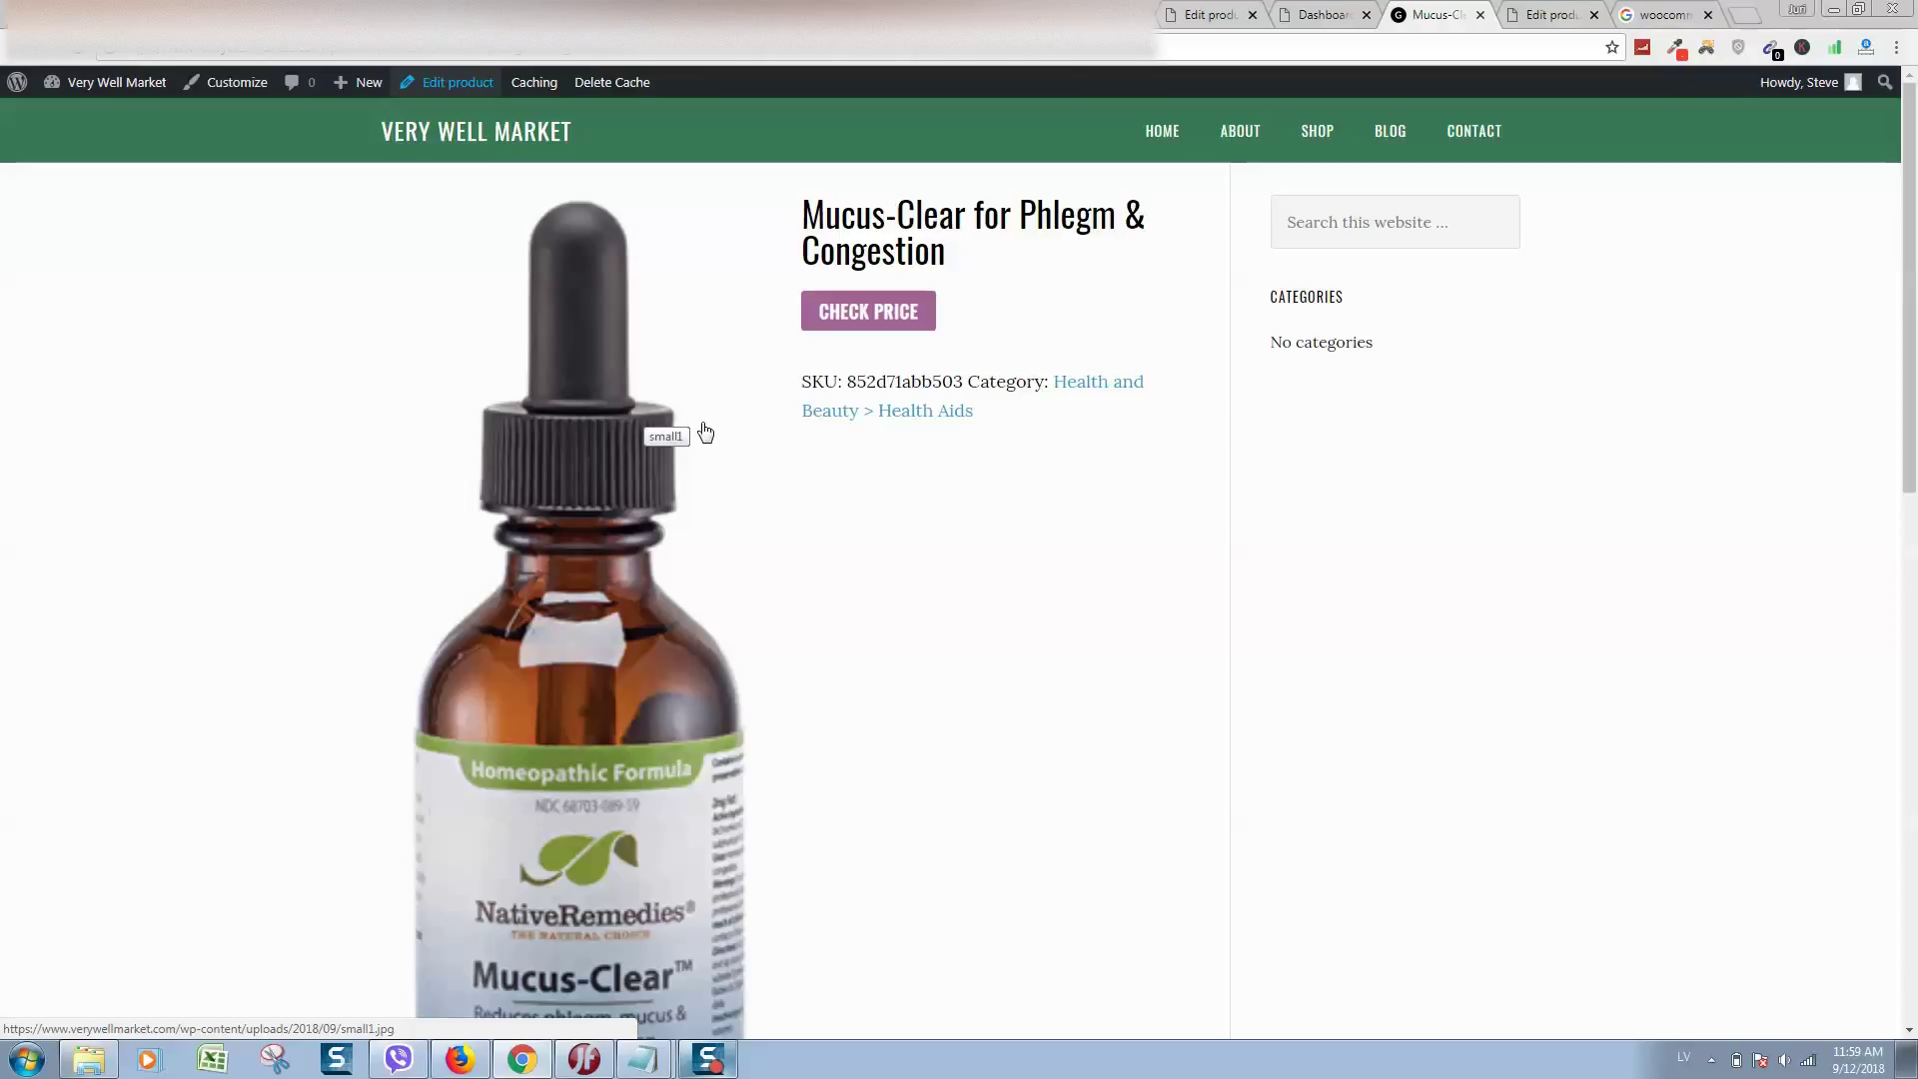
scroll(809, 428, "down", 1)
scroll(944, 376, "up", 1)
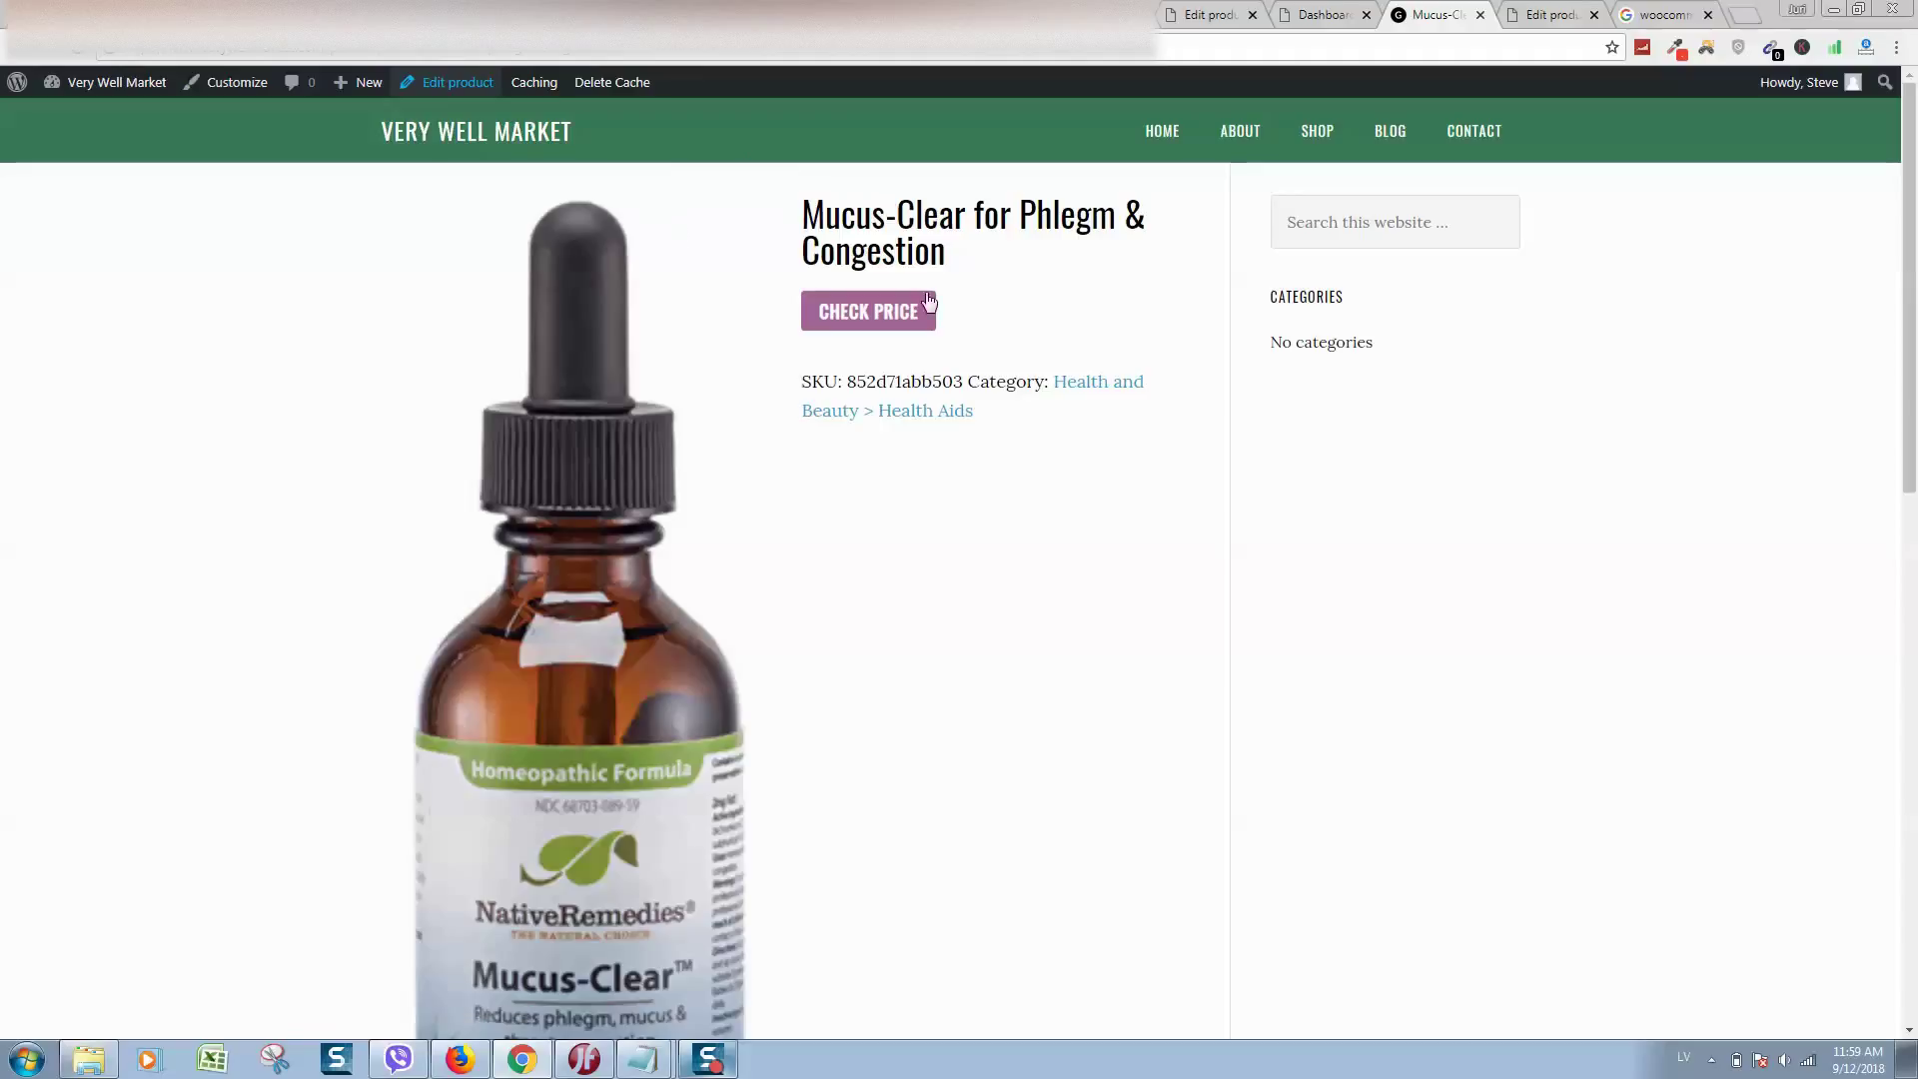
scroll(914, 312, "down", 1)
scroll(904, 326, "up", 1)
scroll(638, 240, "up", 1)
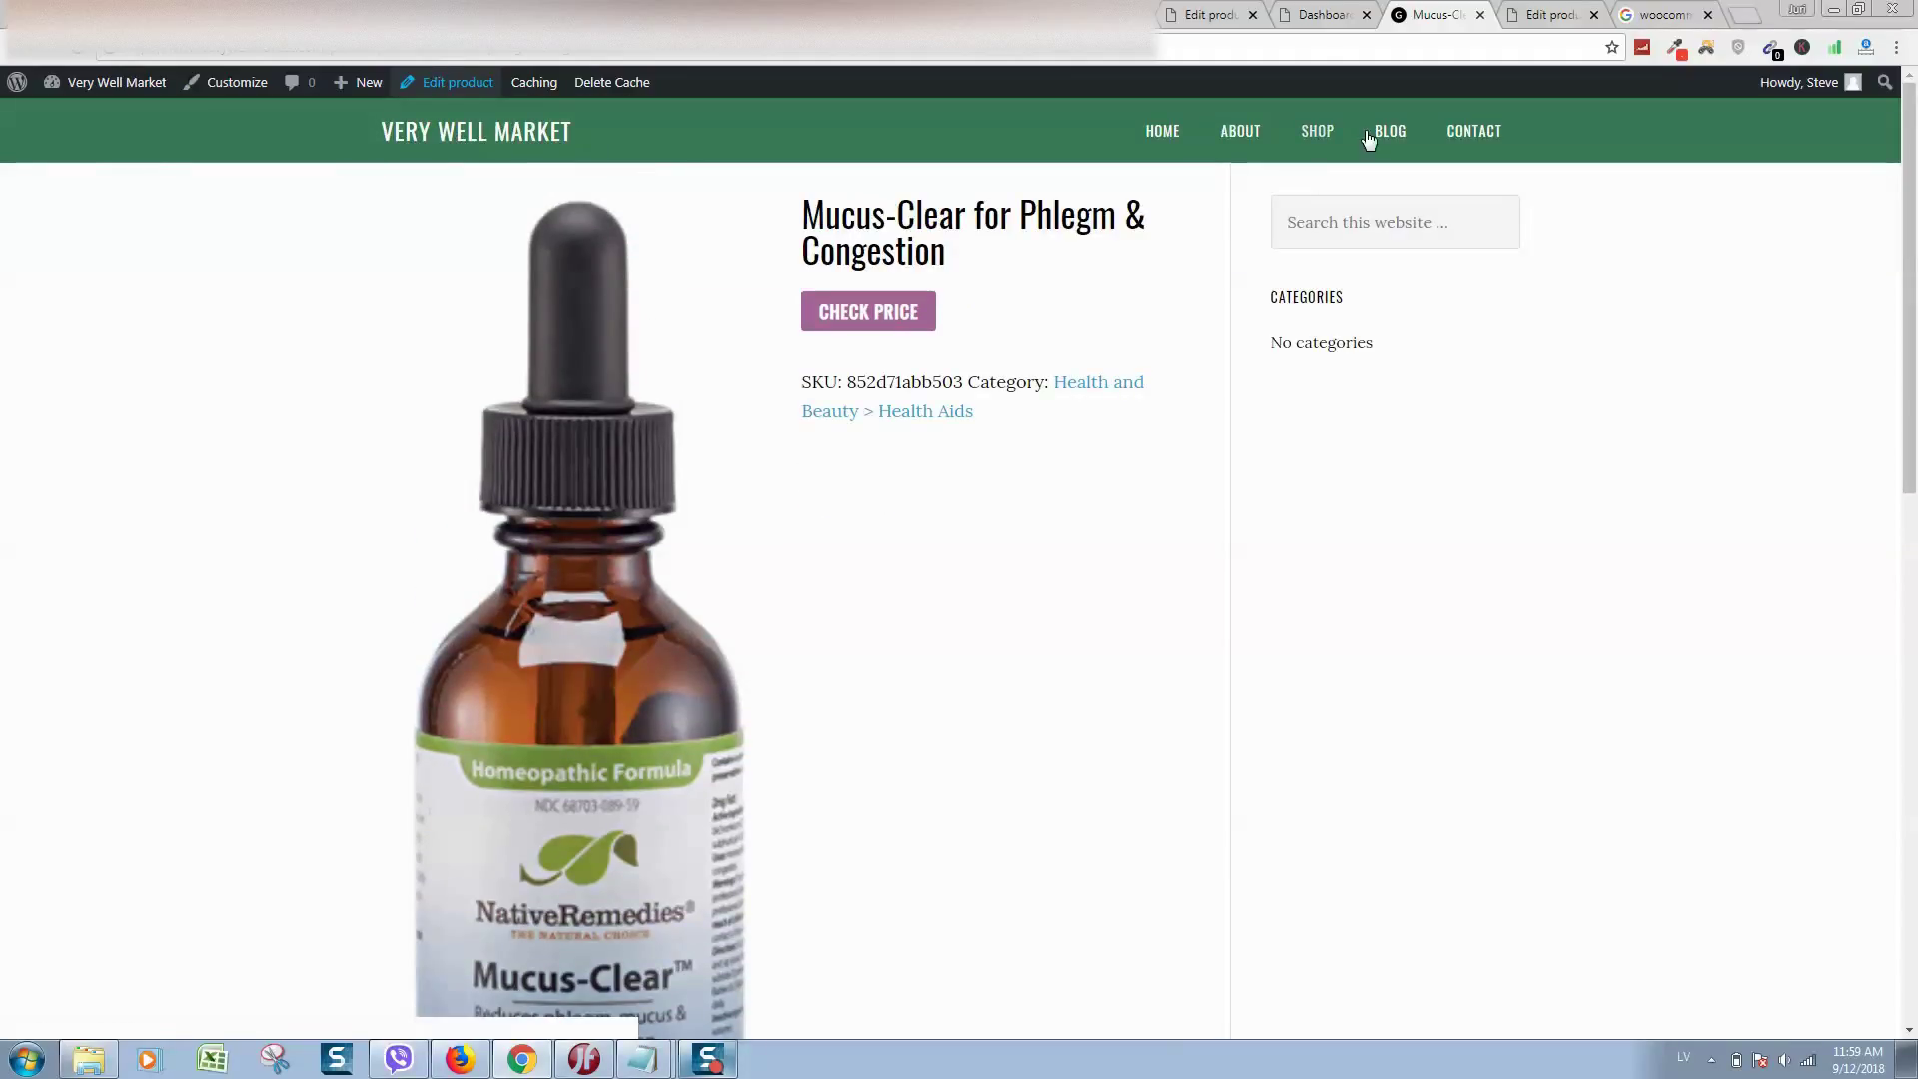
left_click(1596, 15)
left_click(1594, 16)
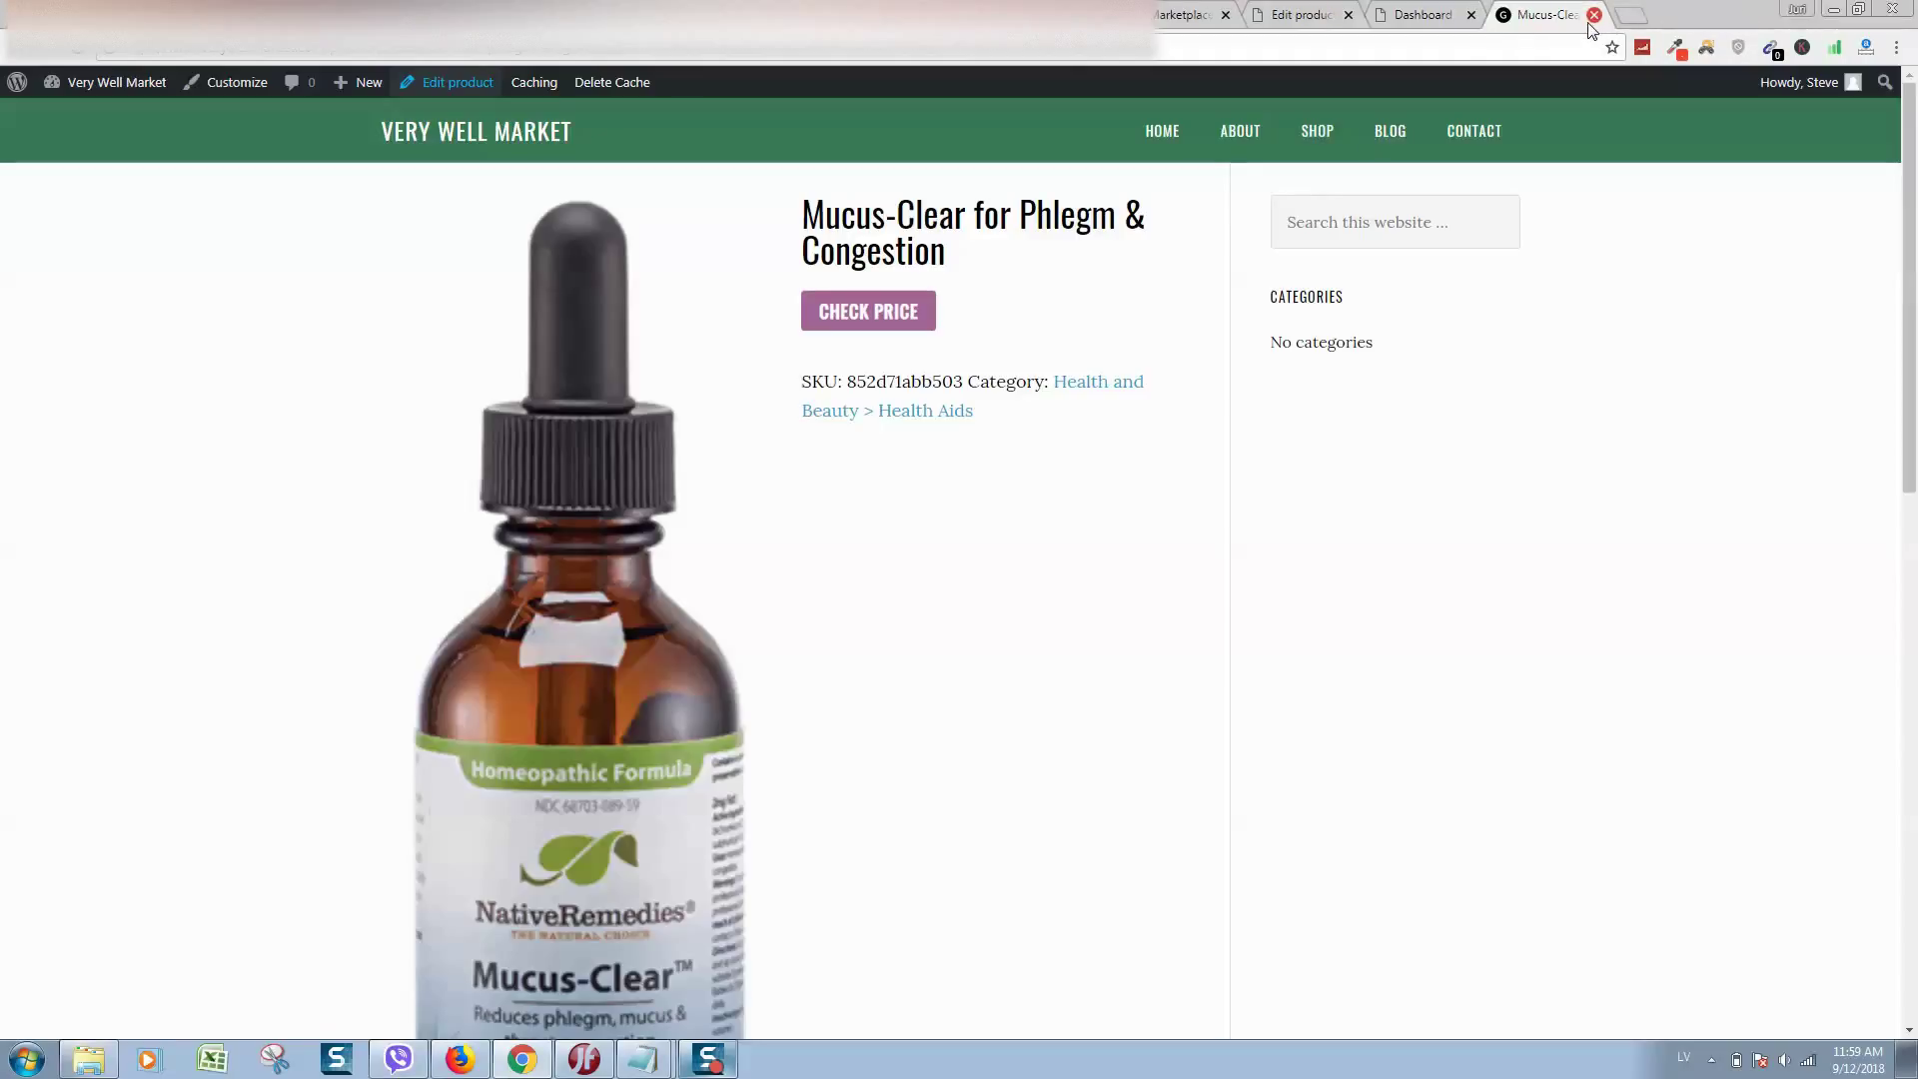
- Inspect the Mucus-Clear product image element in Chrome DevTools
right_click(564, 527)
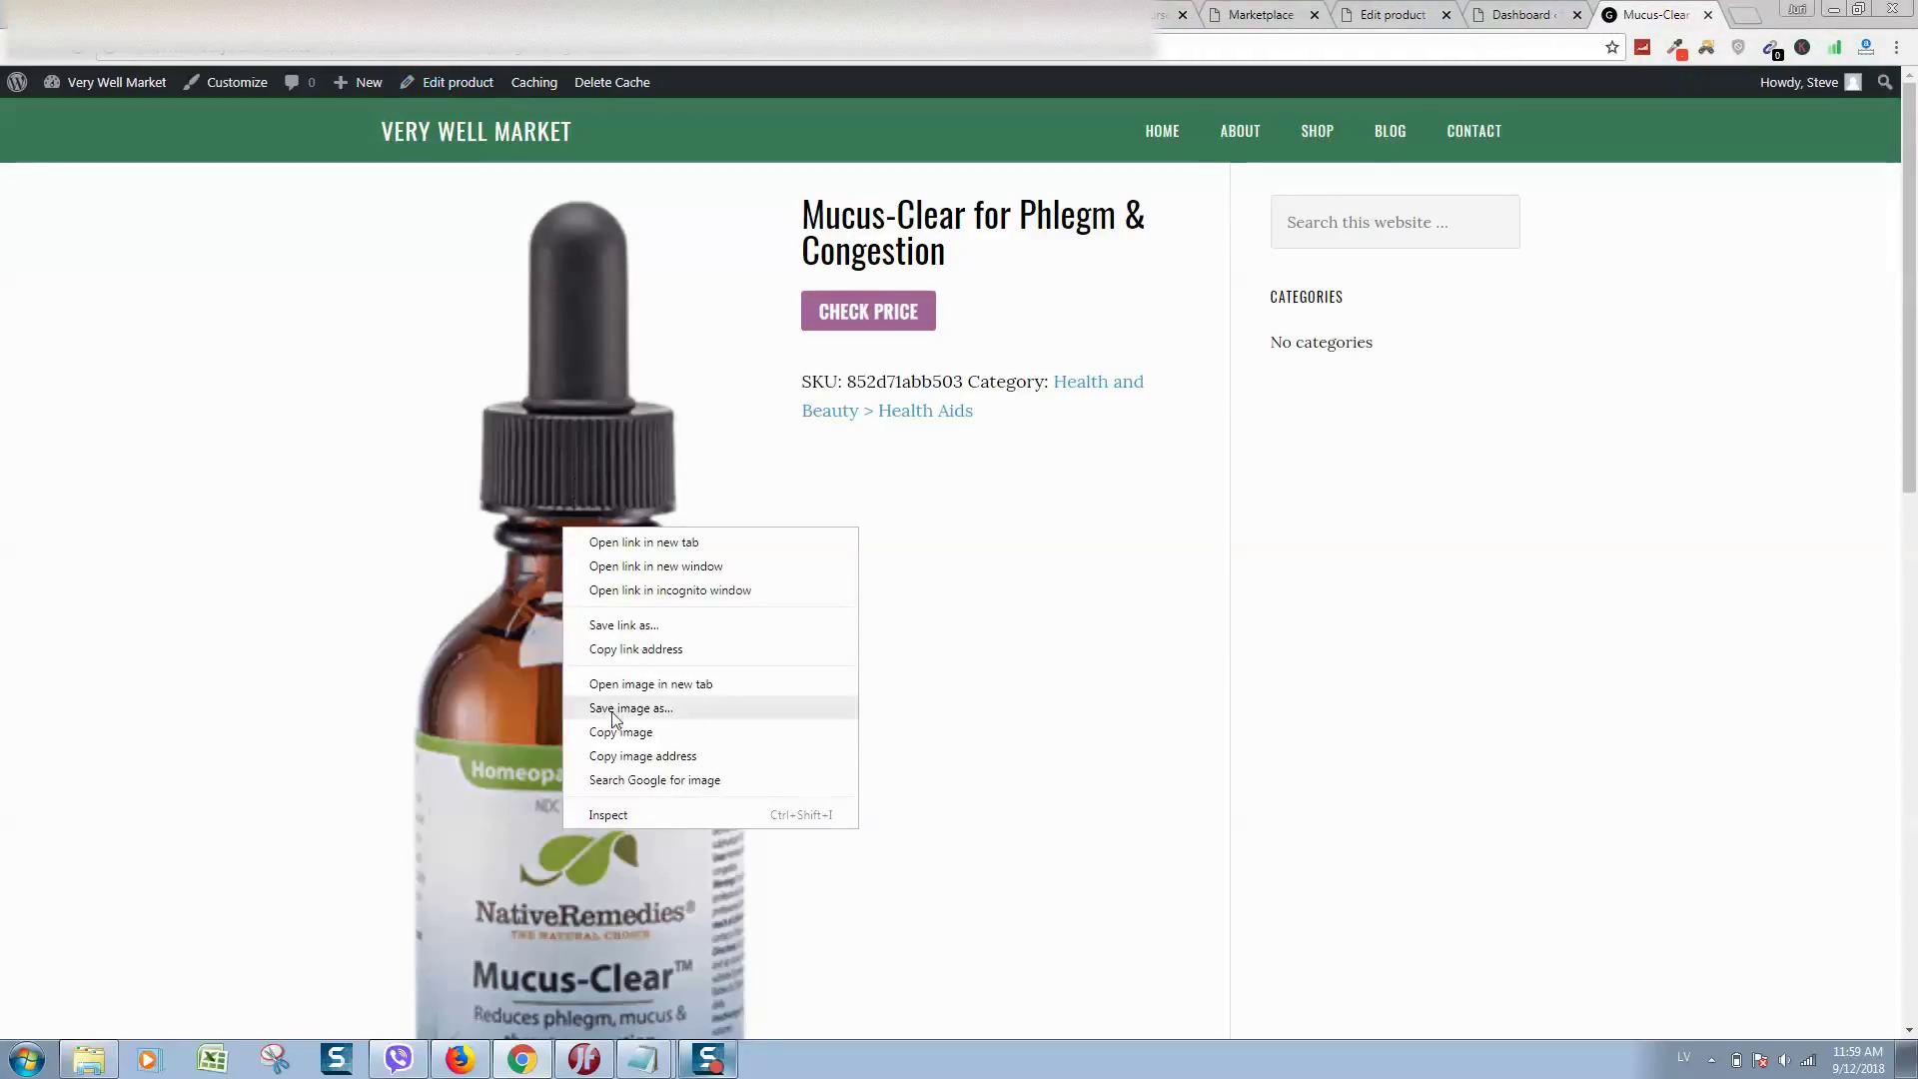
left_click(630, 832)
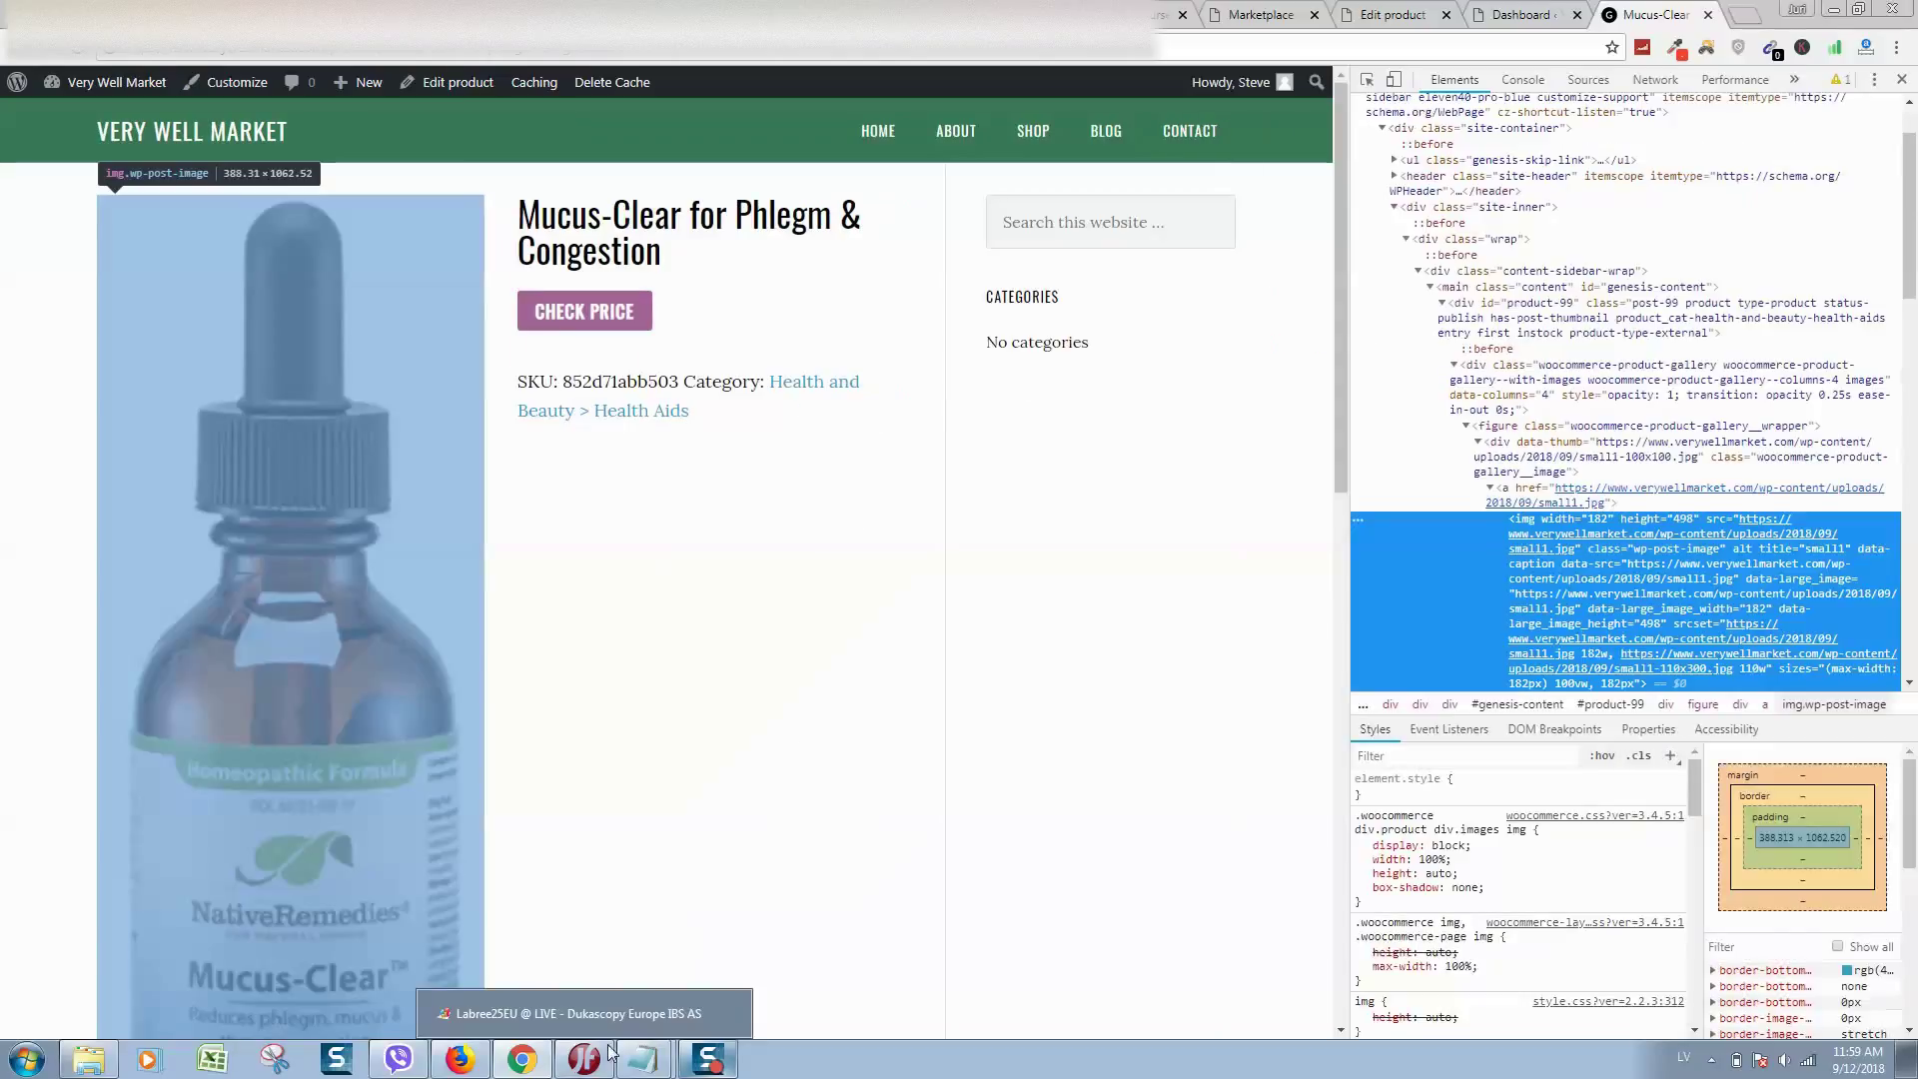
left_click(1368, 78)
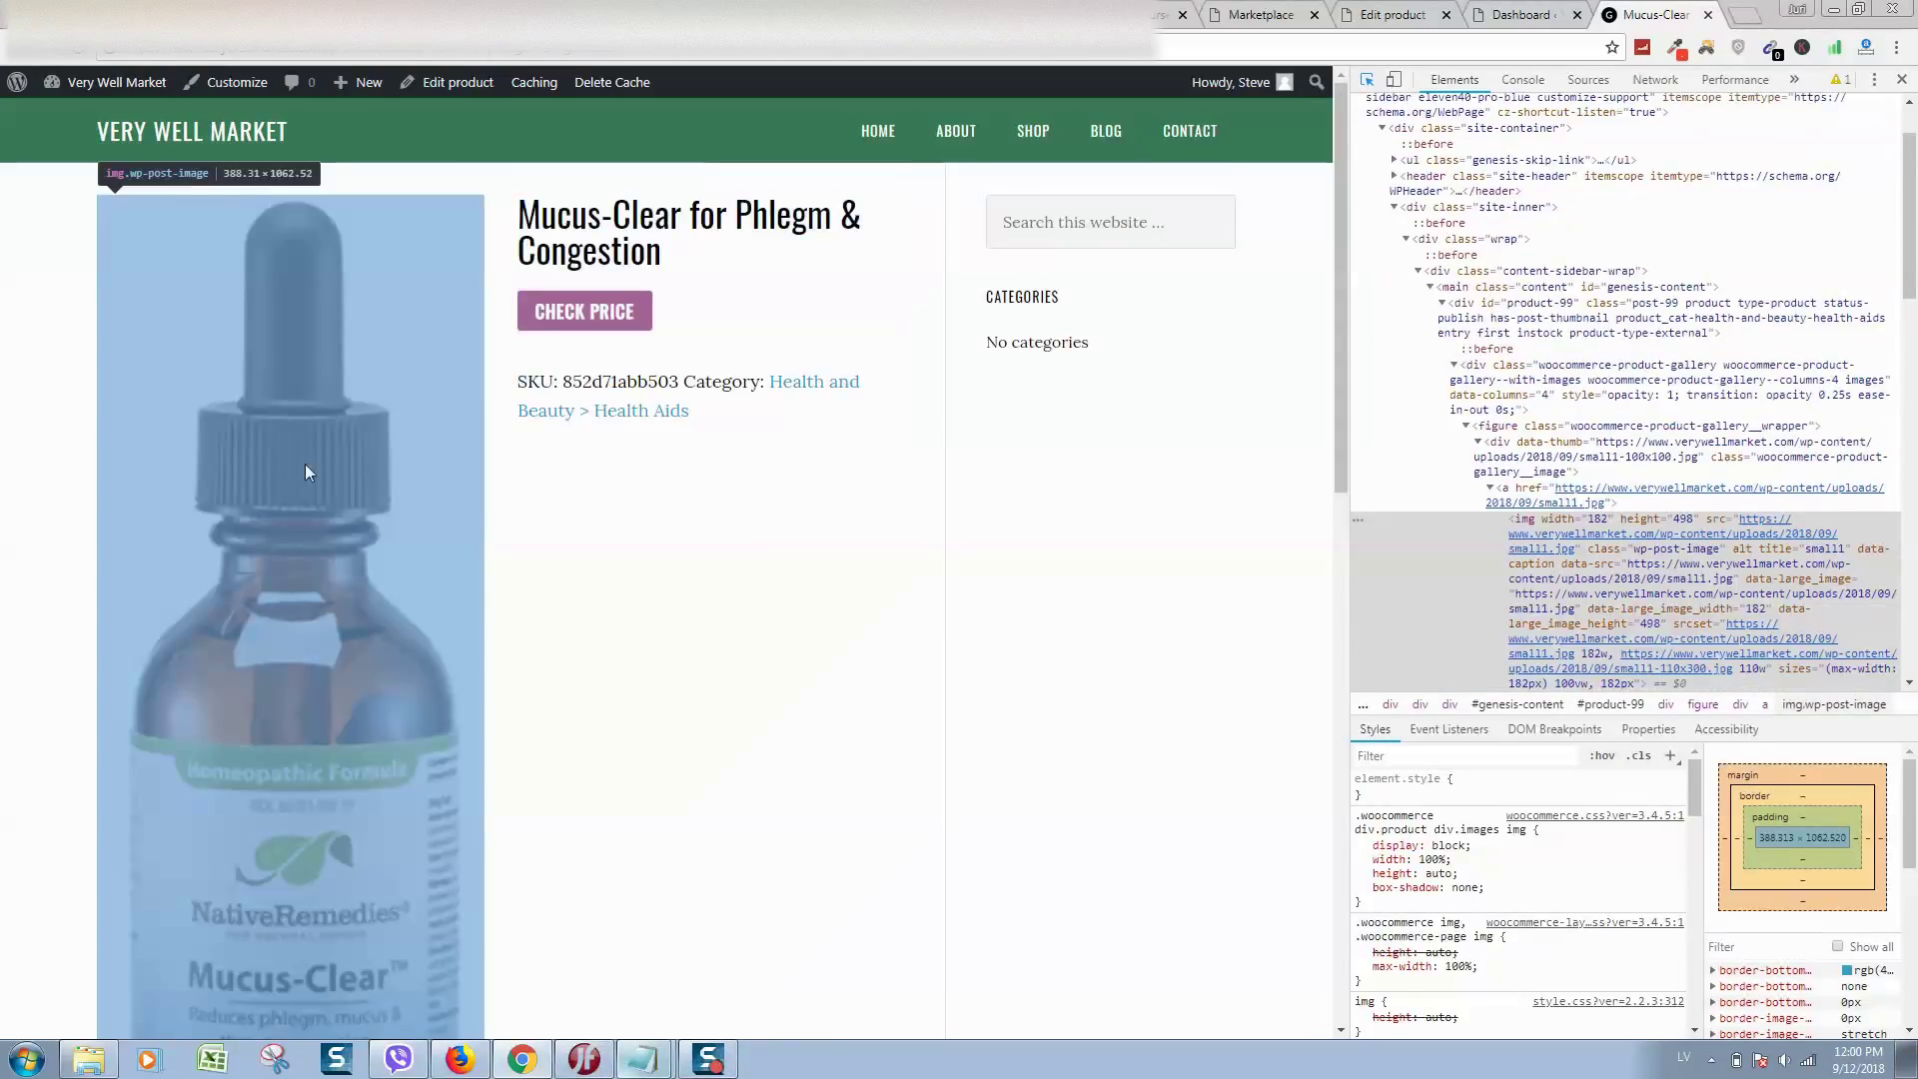
left_click(221, 270)
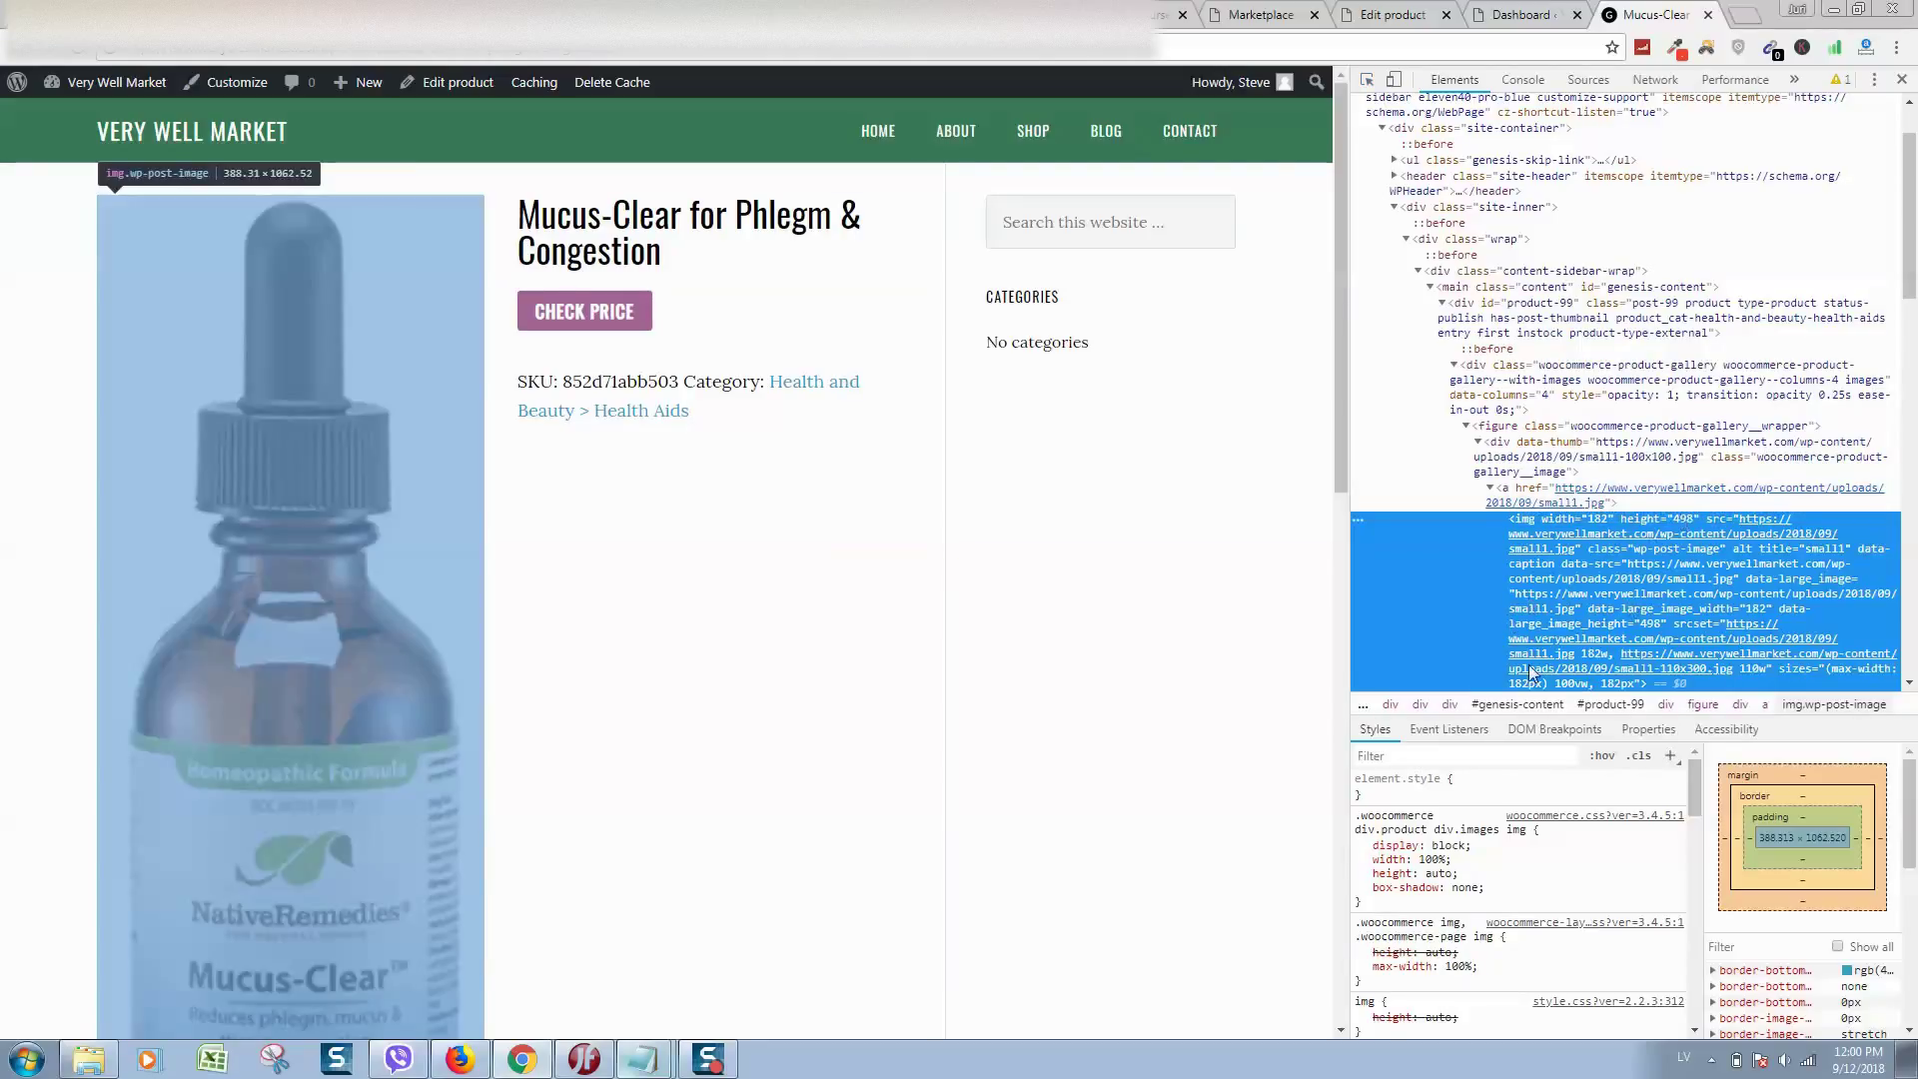
mouse_move(1417, 870)
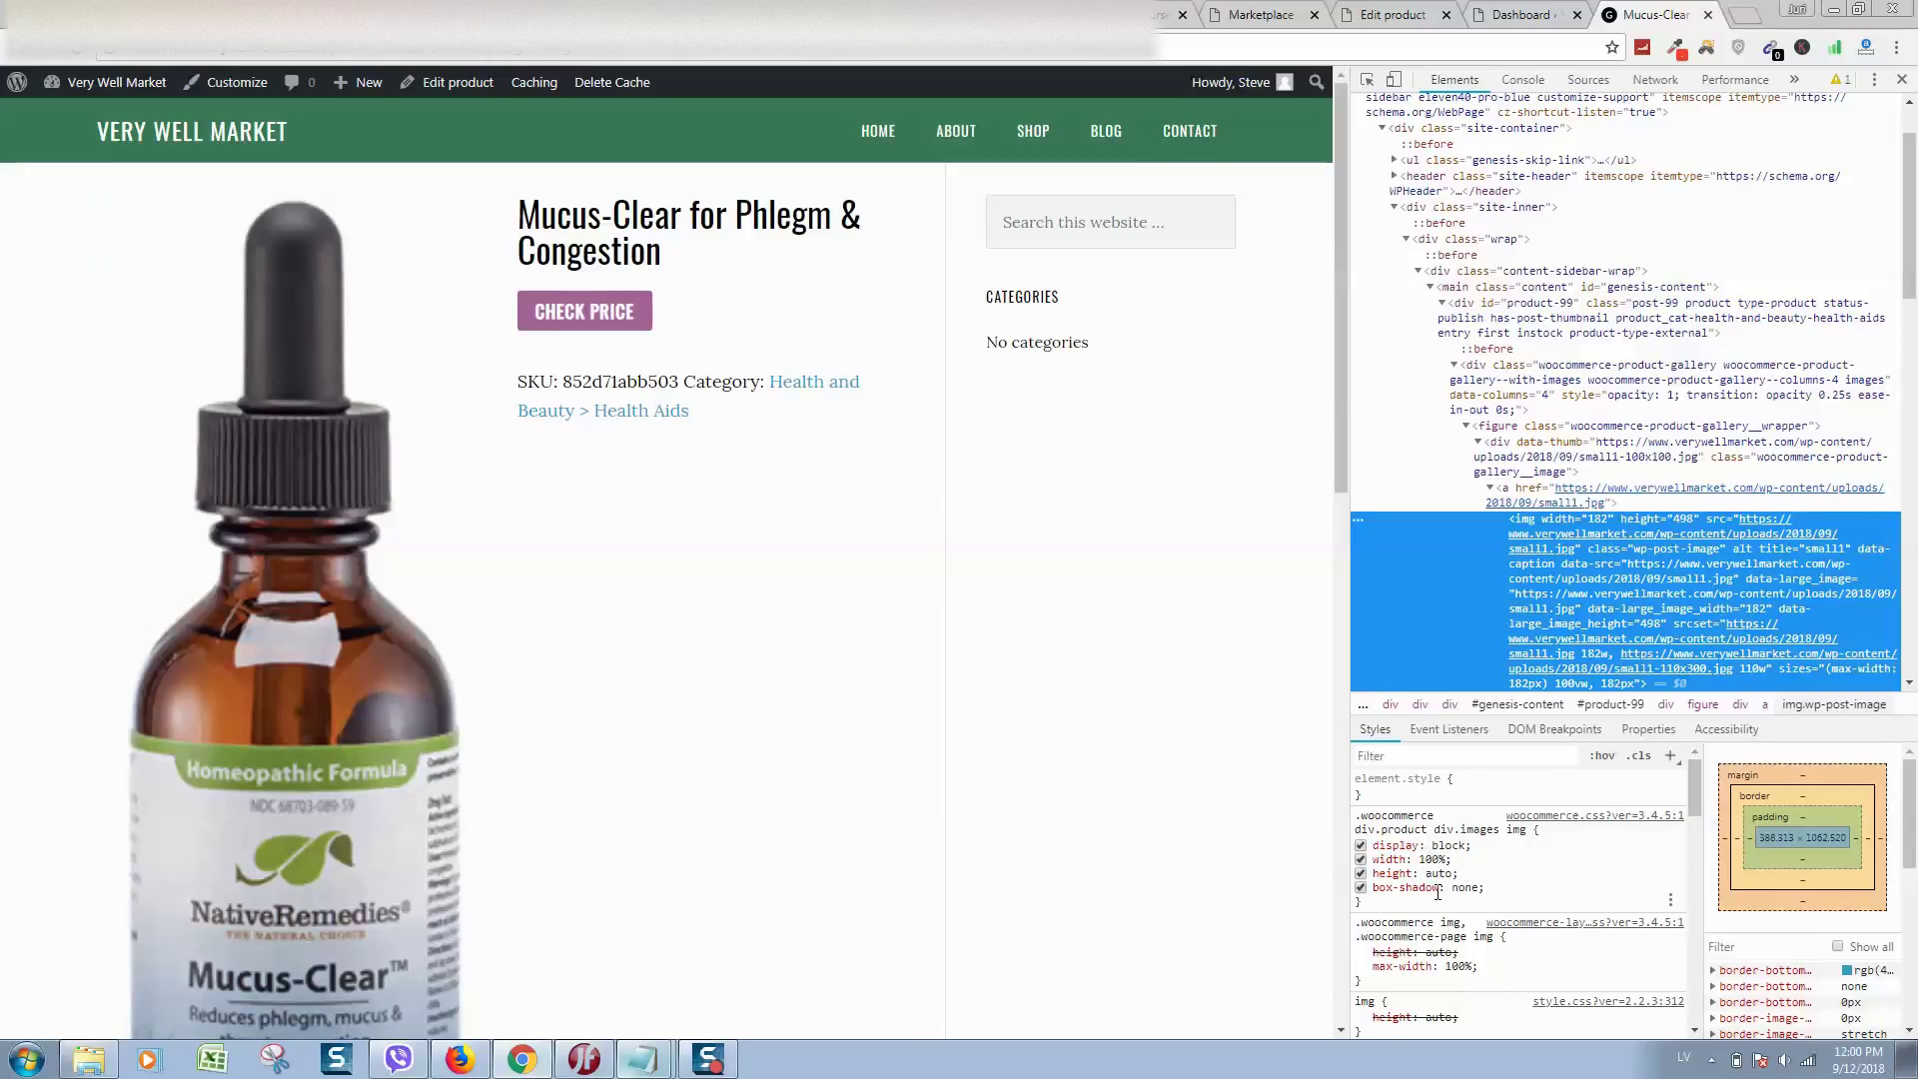
- Change the div.product div.images img width from 100% to 40%, copy the rule, close DevTools
left_click(1372, 887)
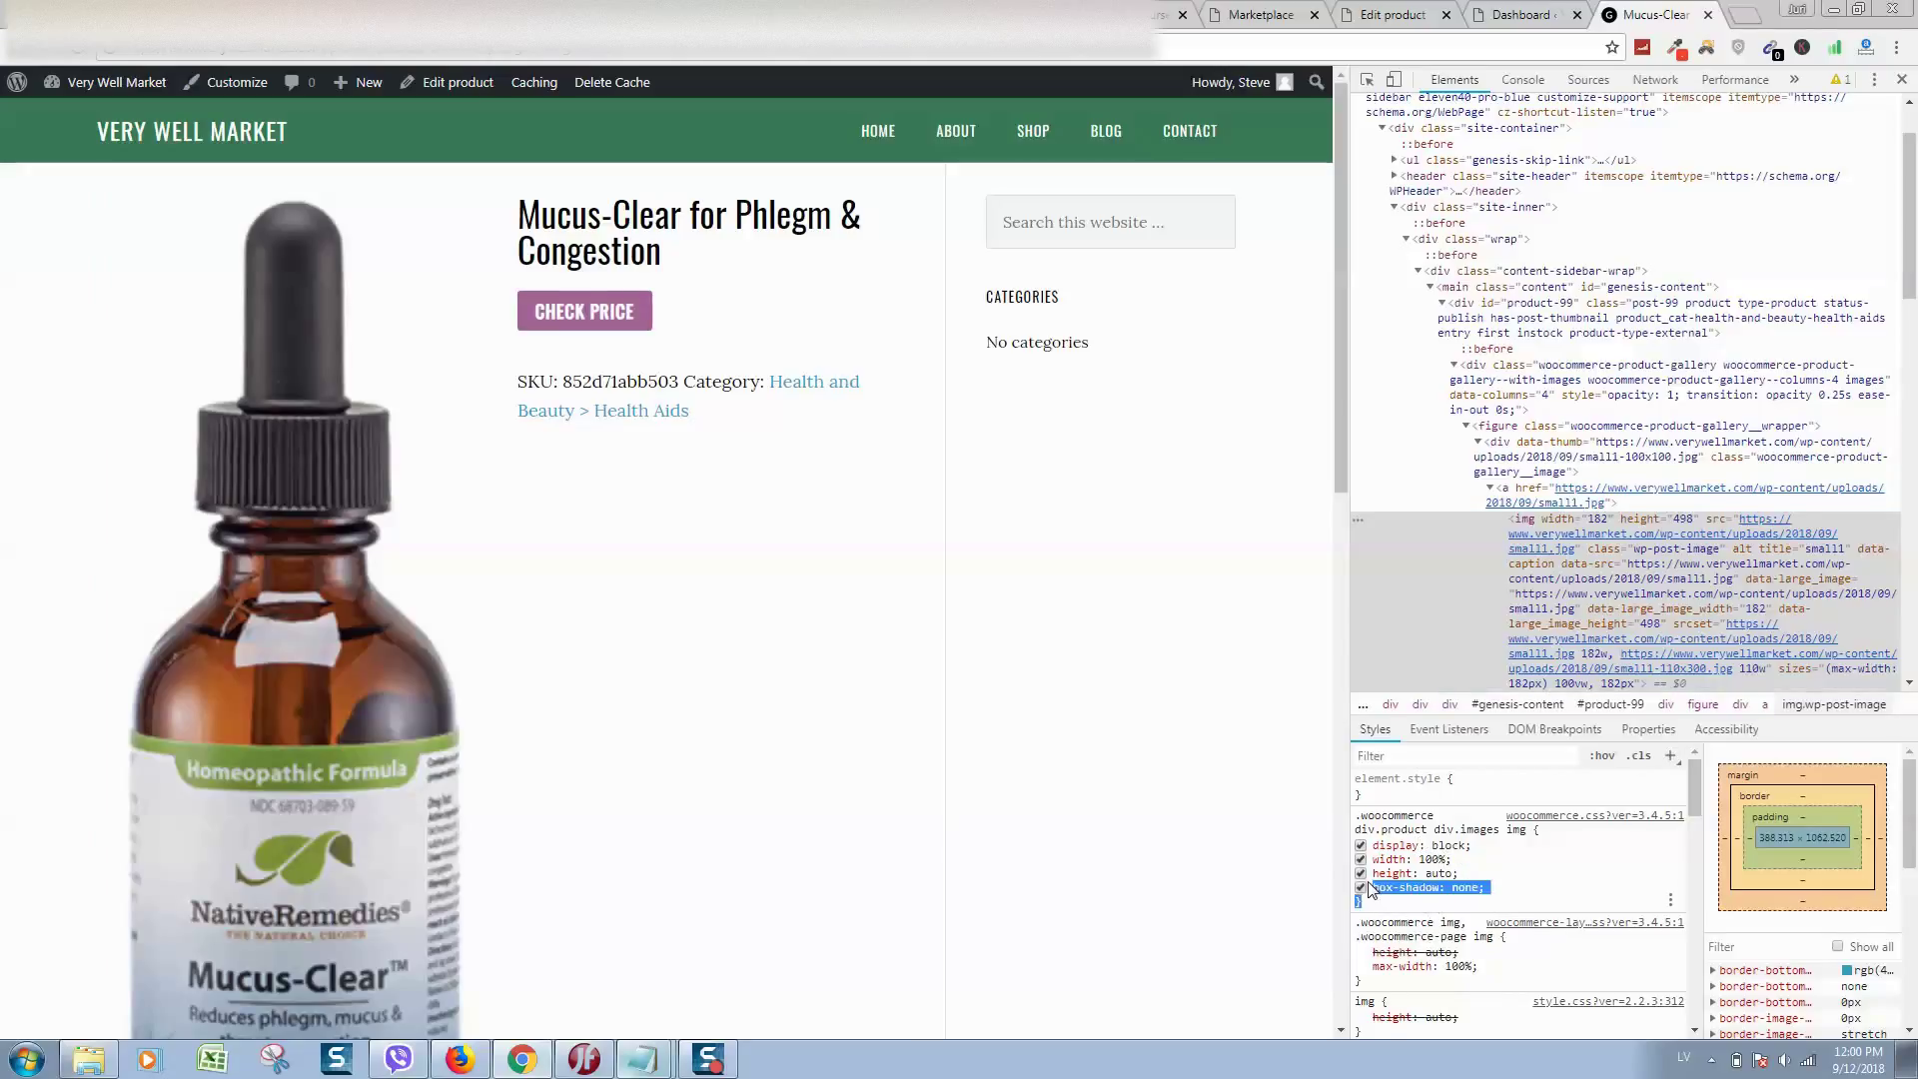
double_click(1428, 858)
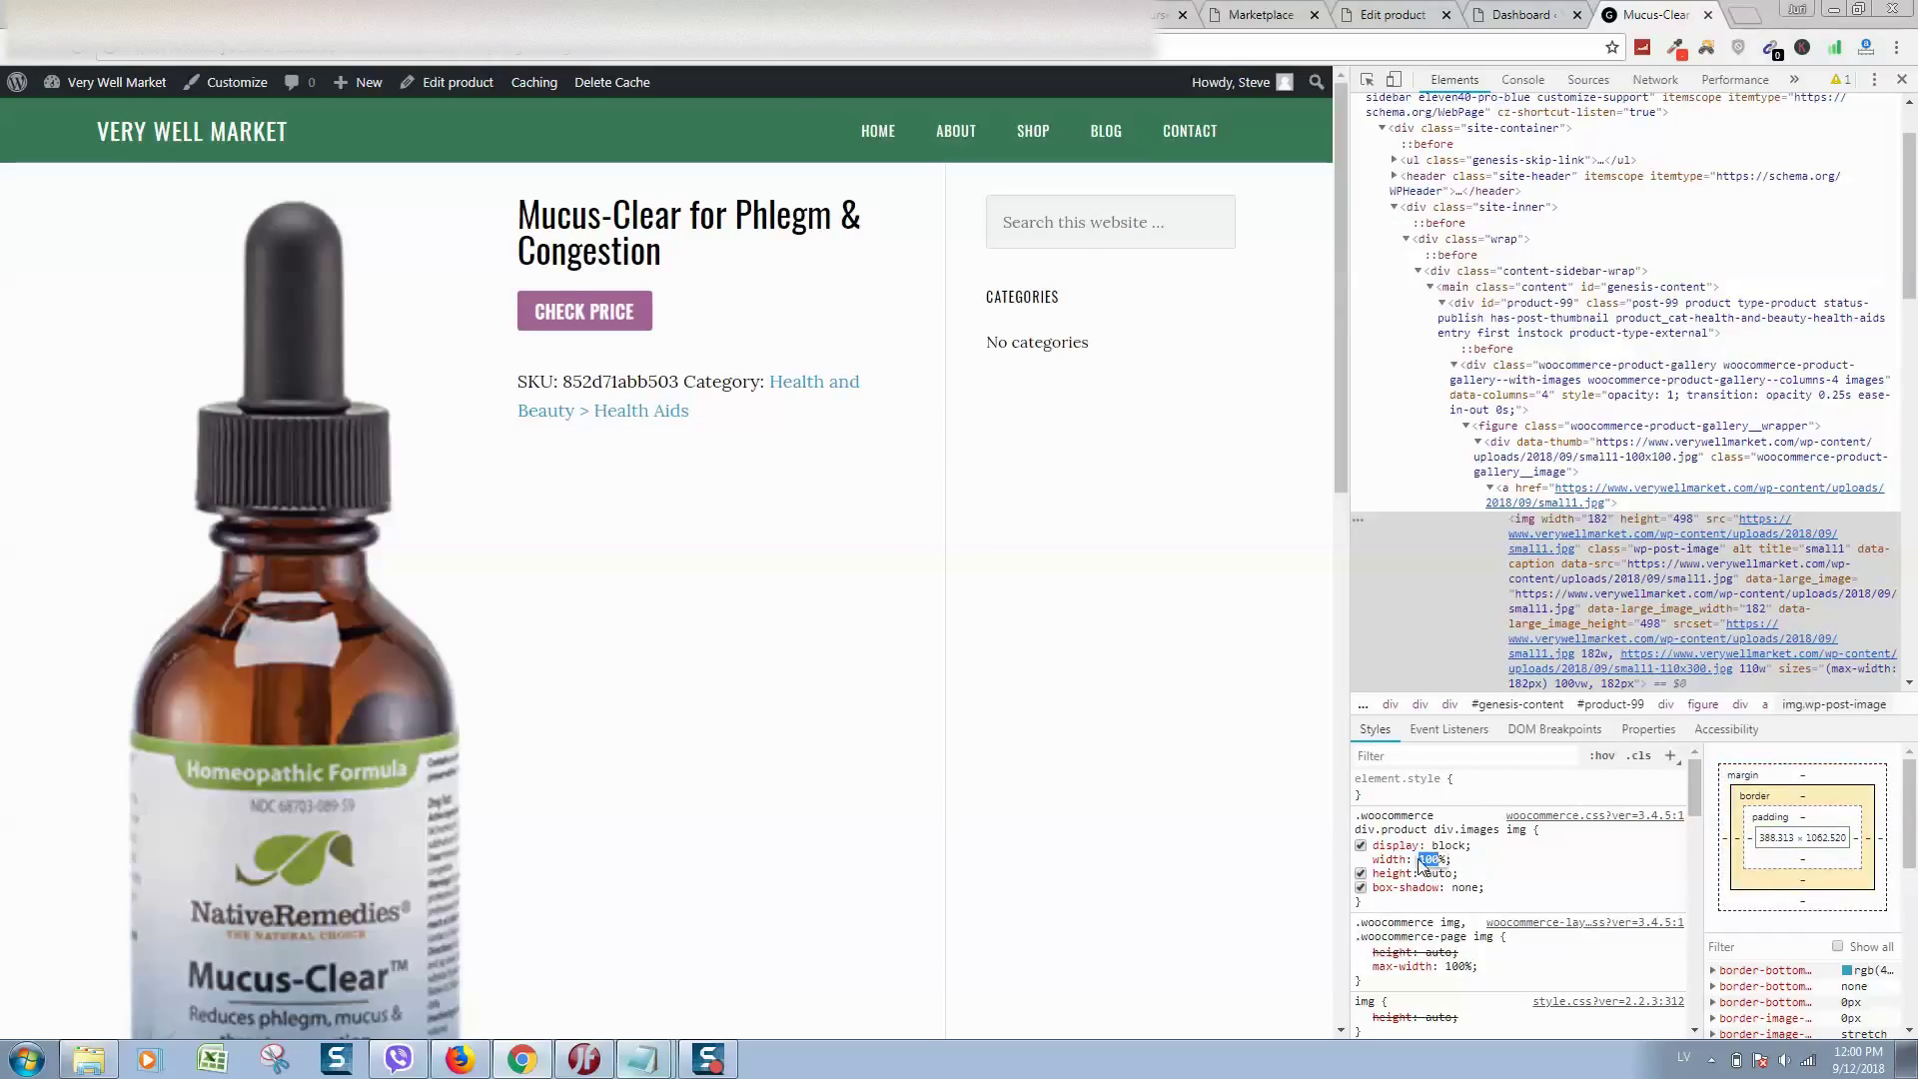
type("40")
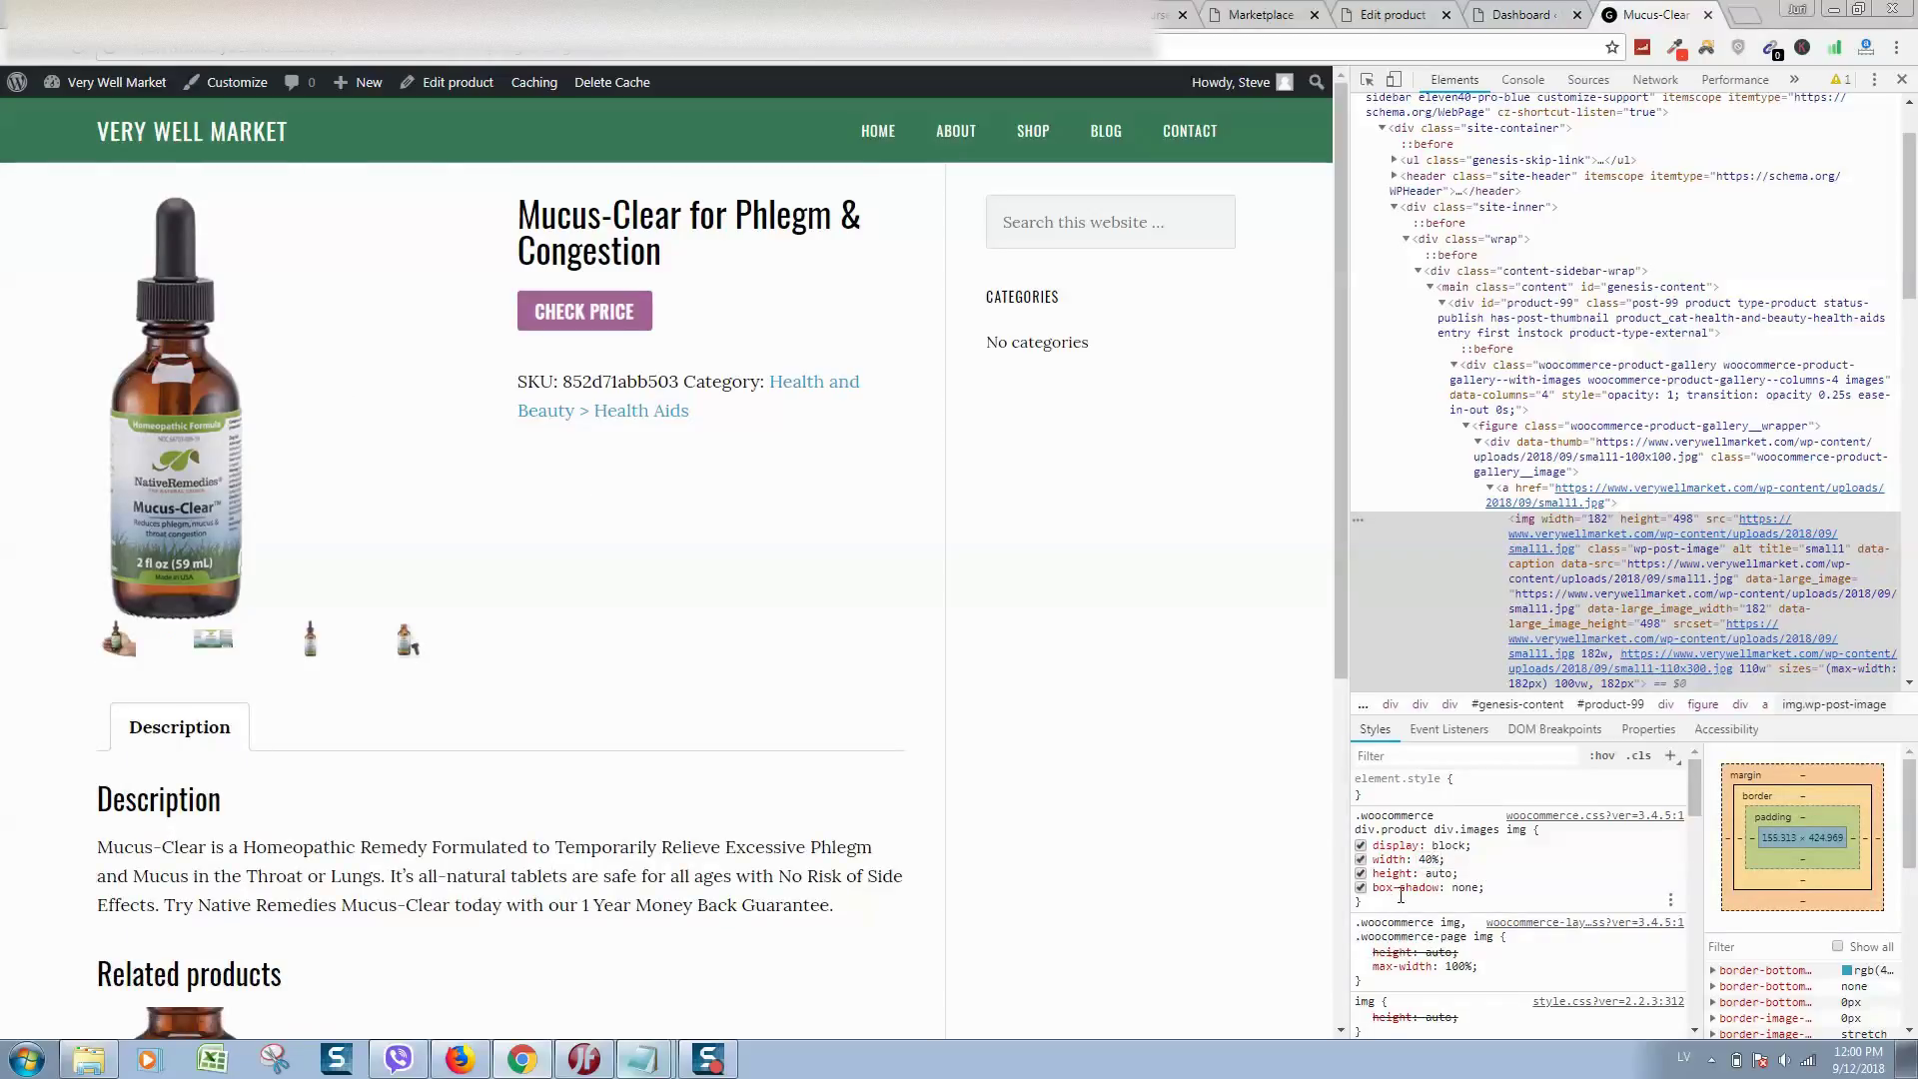
left_click_drag(1362, 902, 1361, 815)
key("ctrl+c")
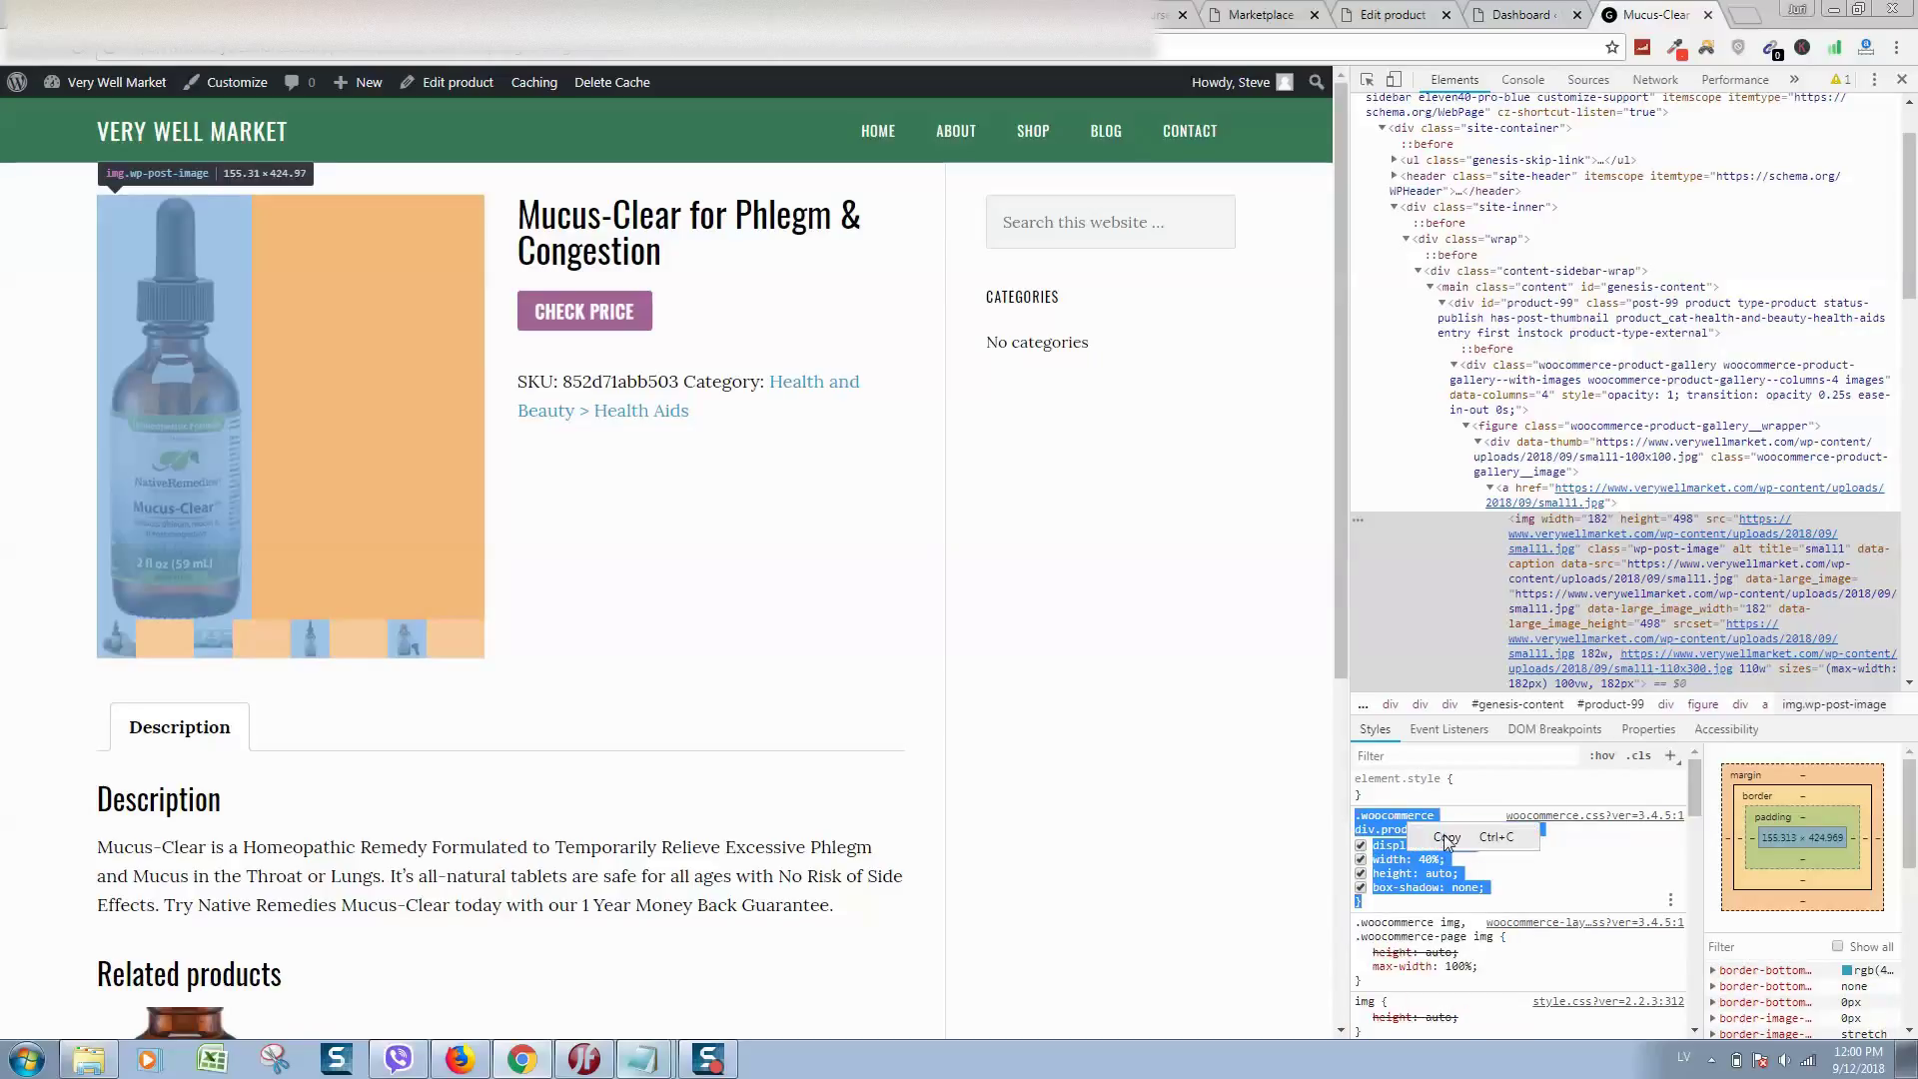
left_click(1901, 80)
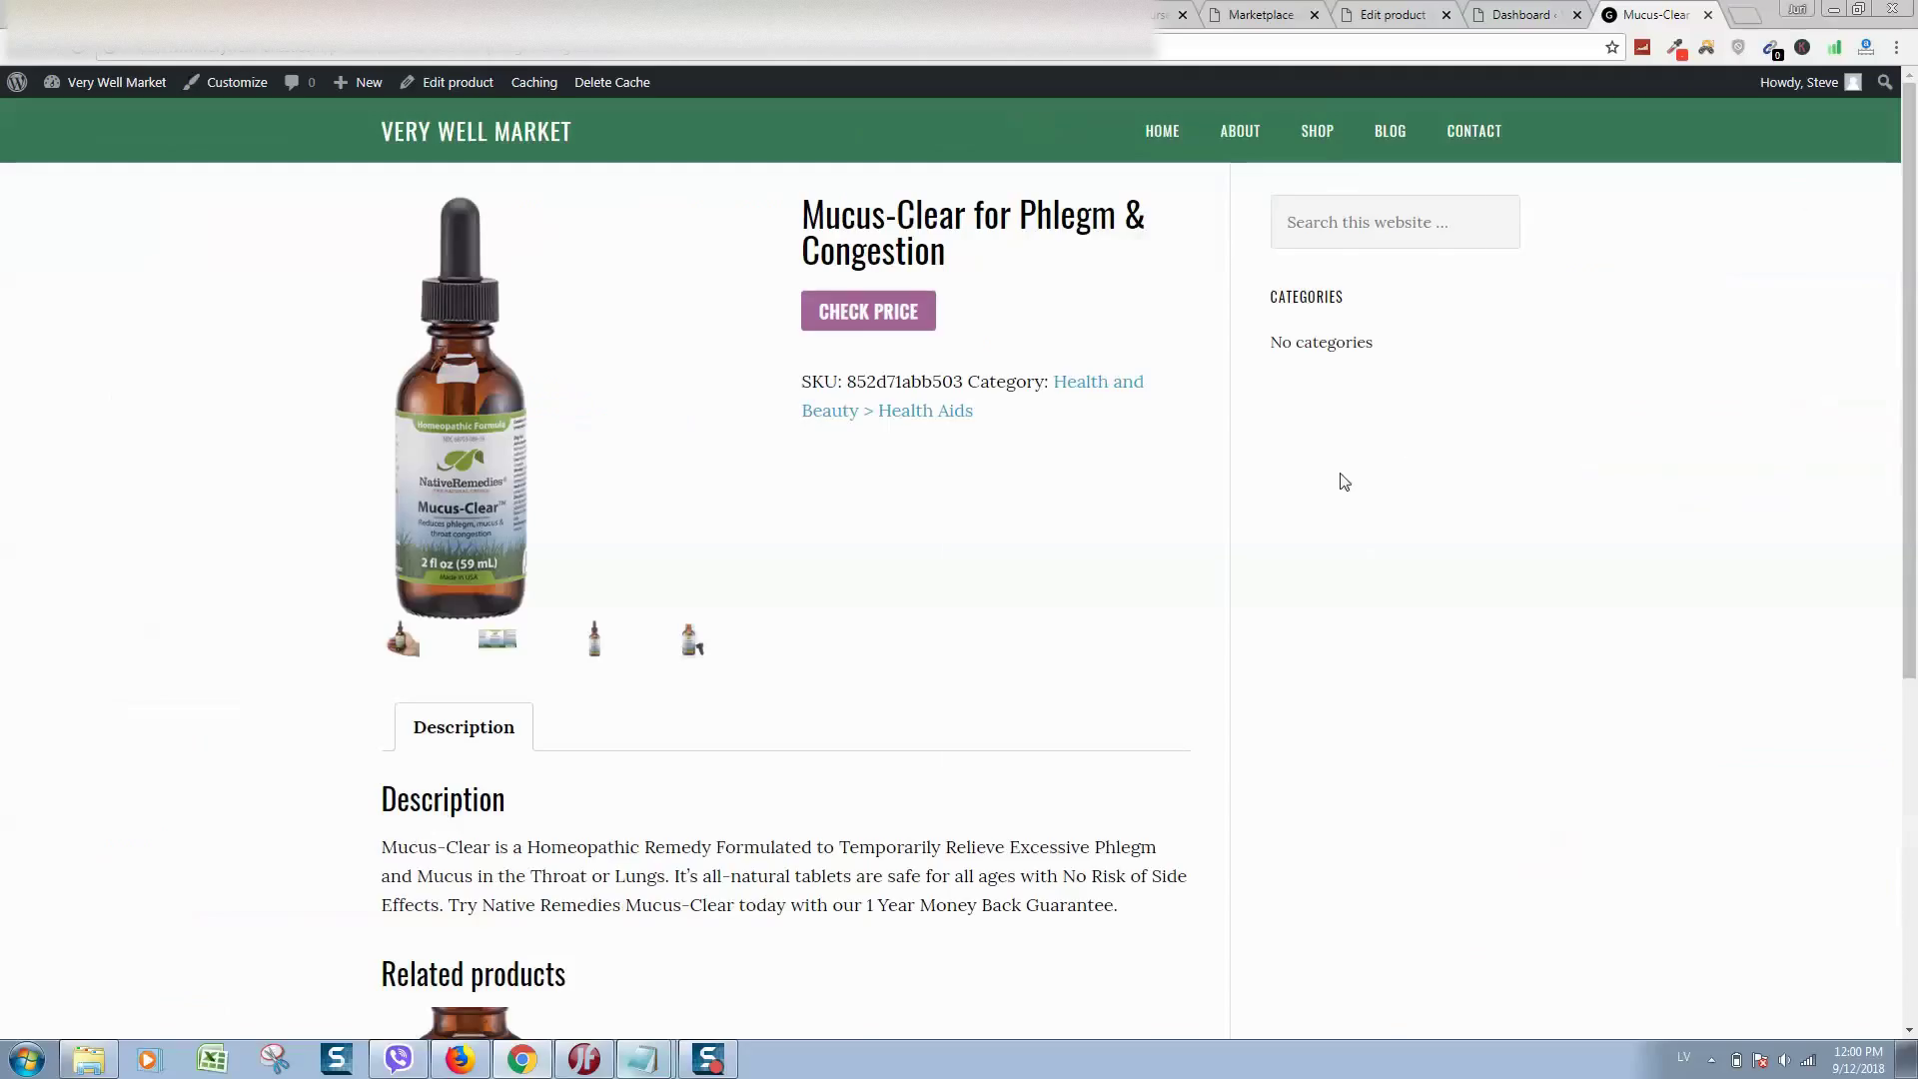
- Paste the copied product image rule after the existing Customizer Additional CSS
left_click(232, 84)
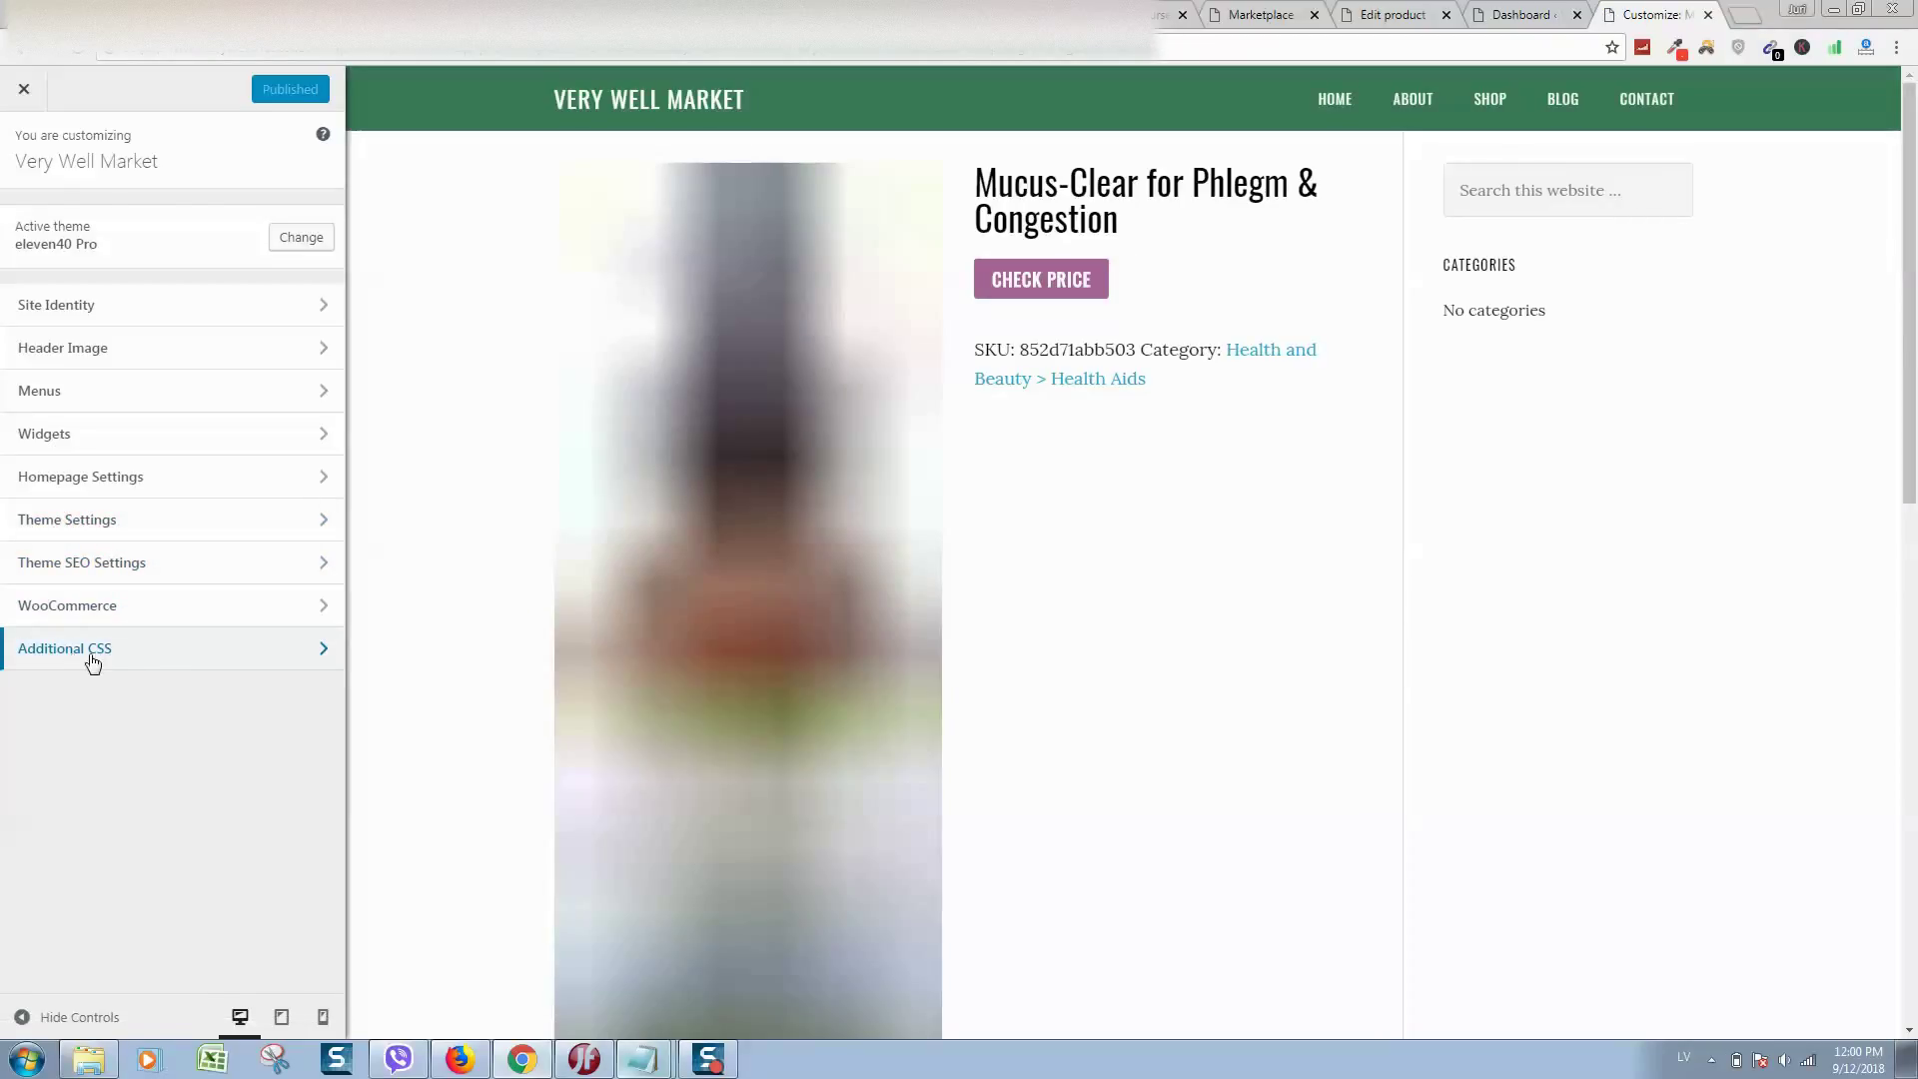
left_click(91, 662)
left_click(90, 289)
key("ctrl+v")
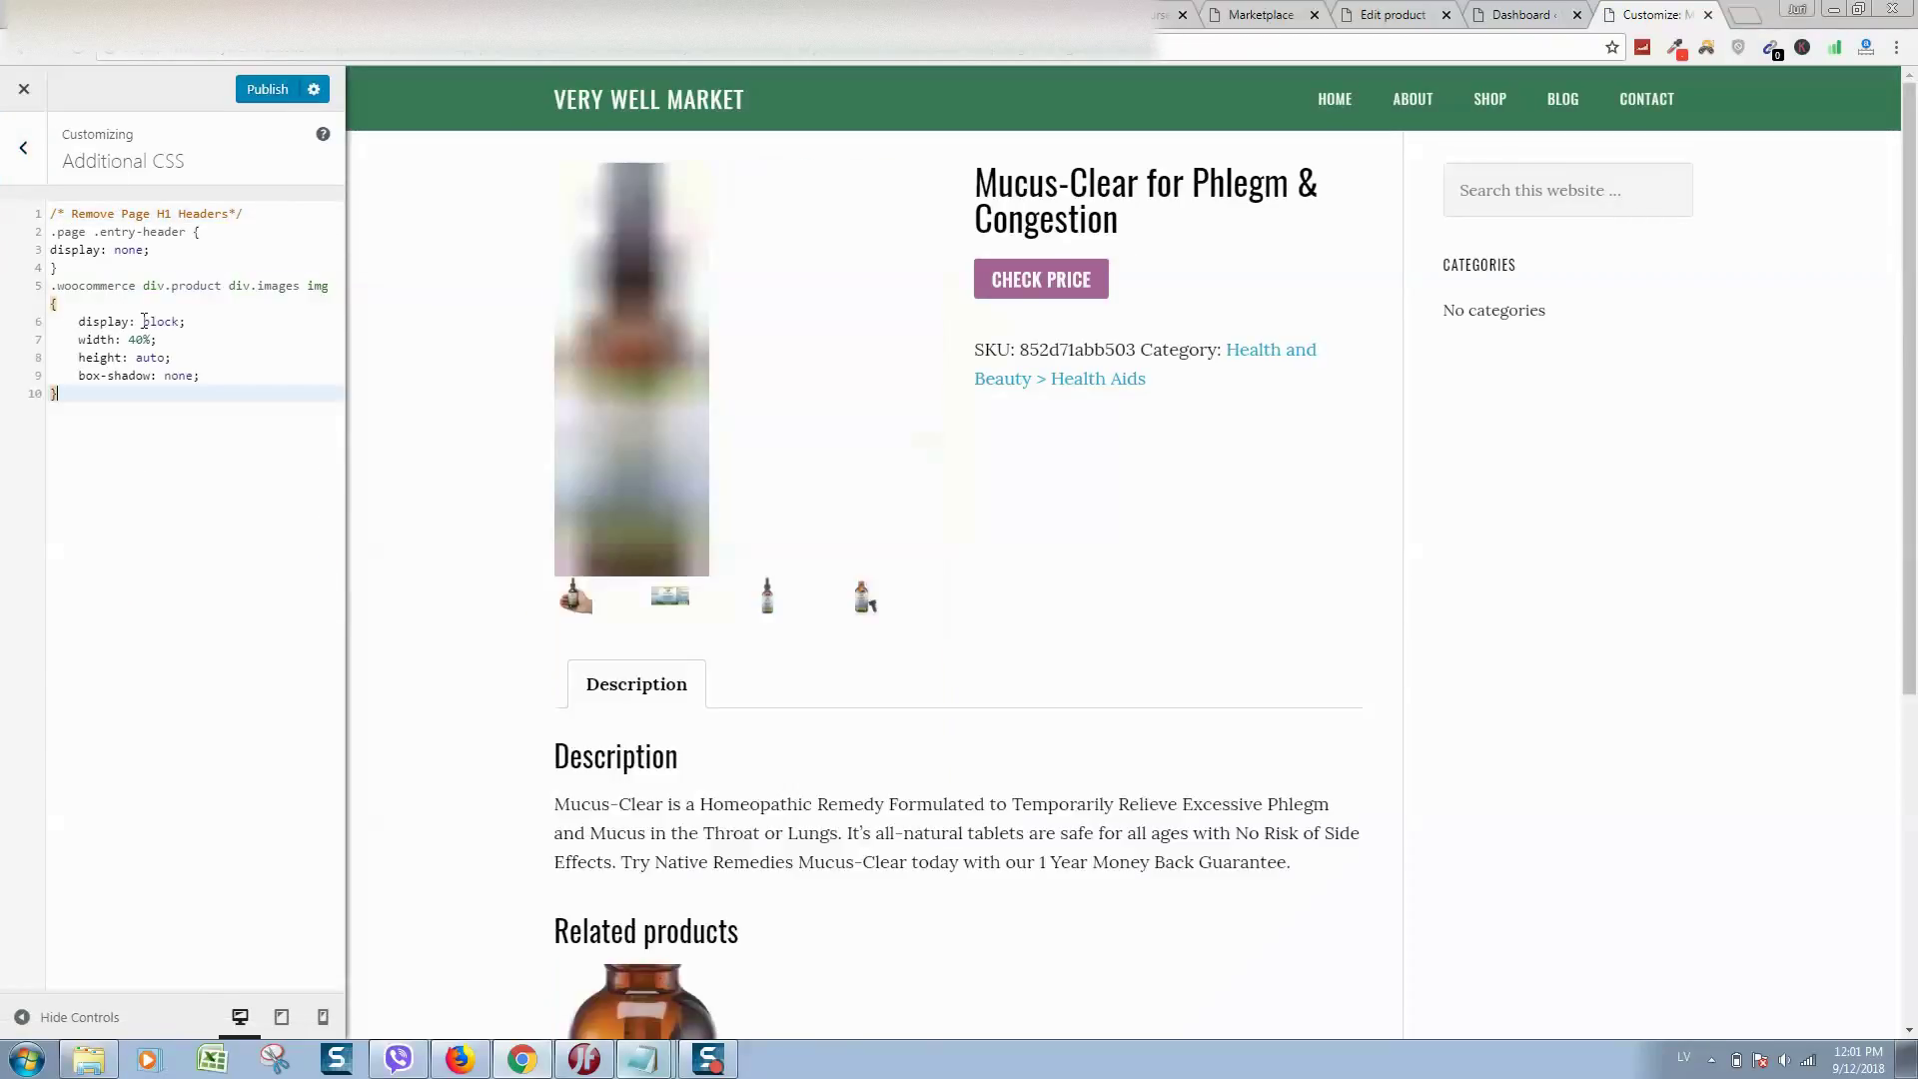
- Make the rule's width 40% !important and publish the CSS
left_click(147, 341)
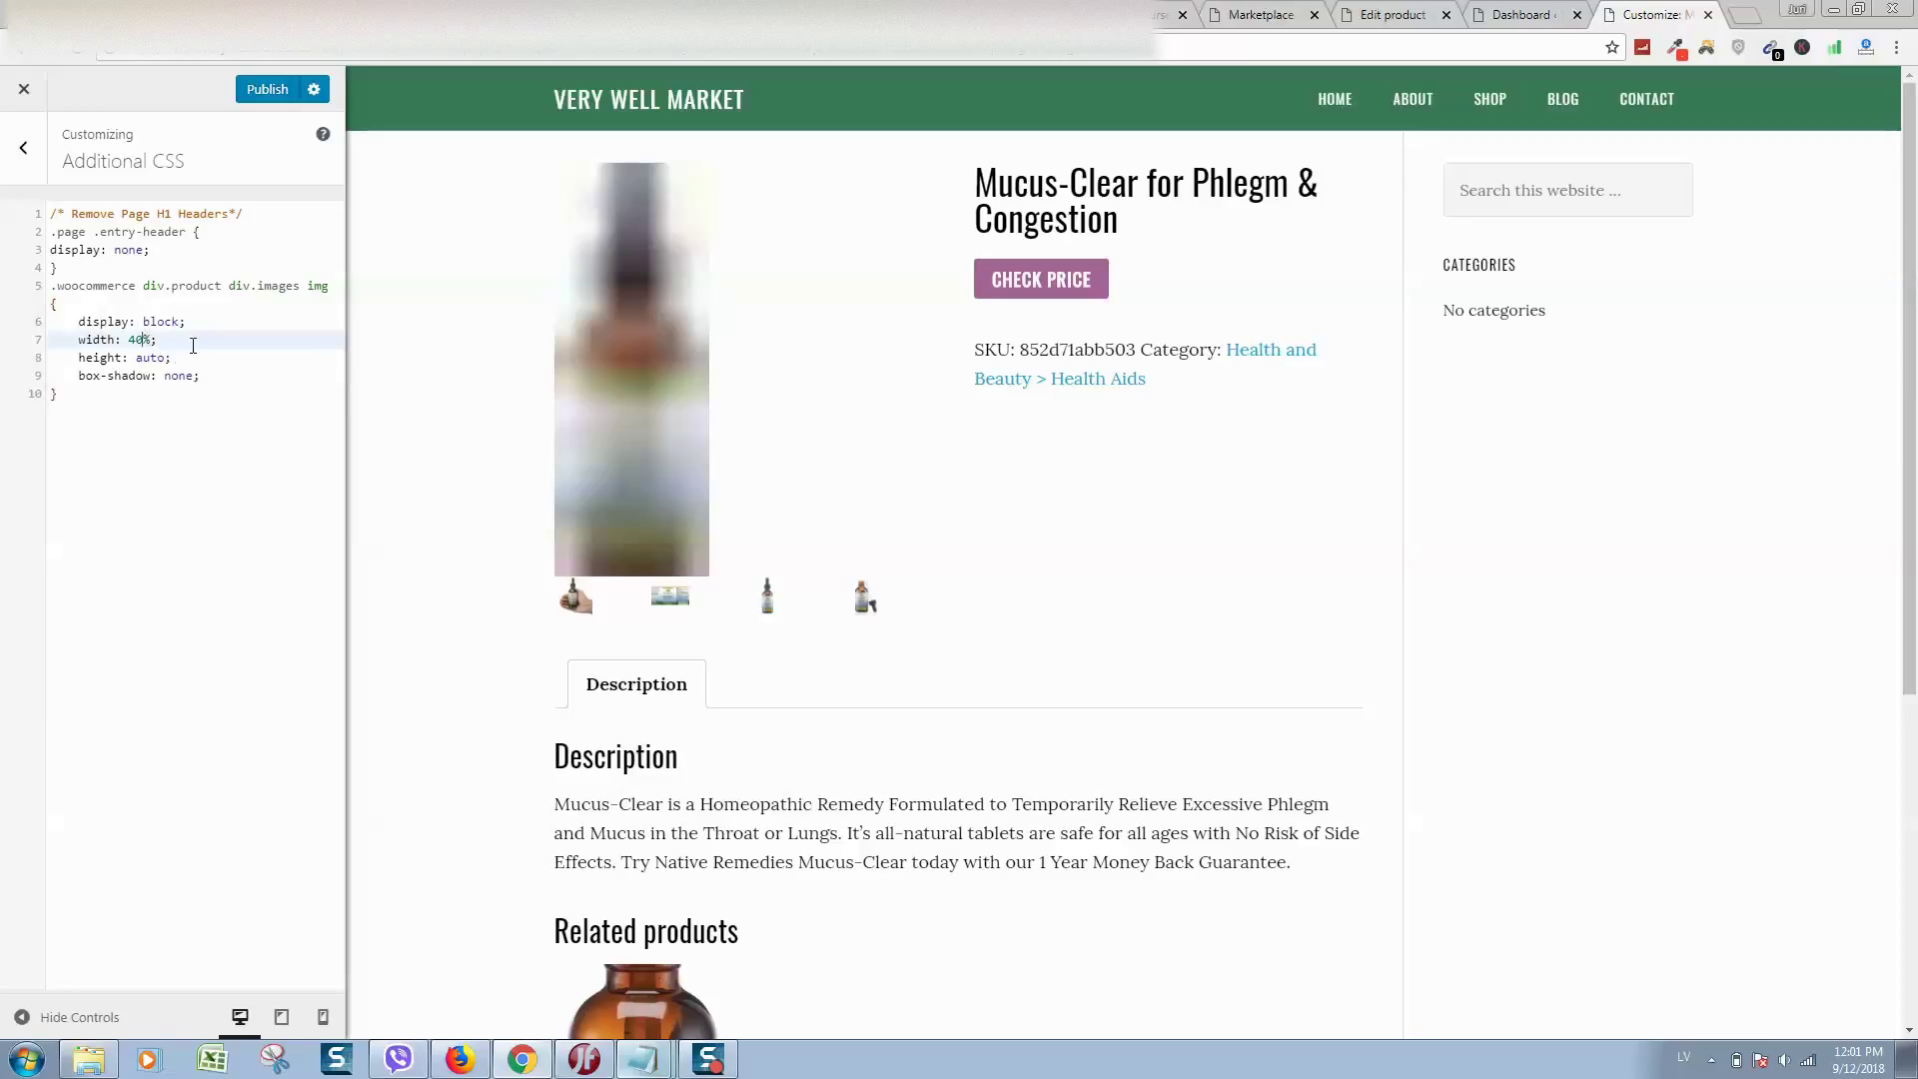
double_click(137, 339)
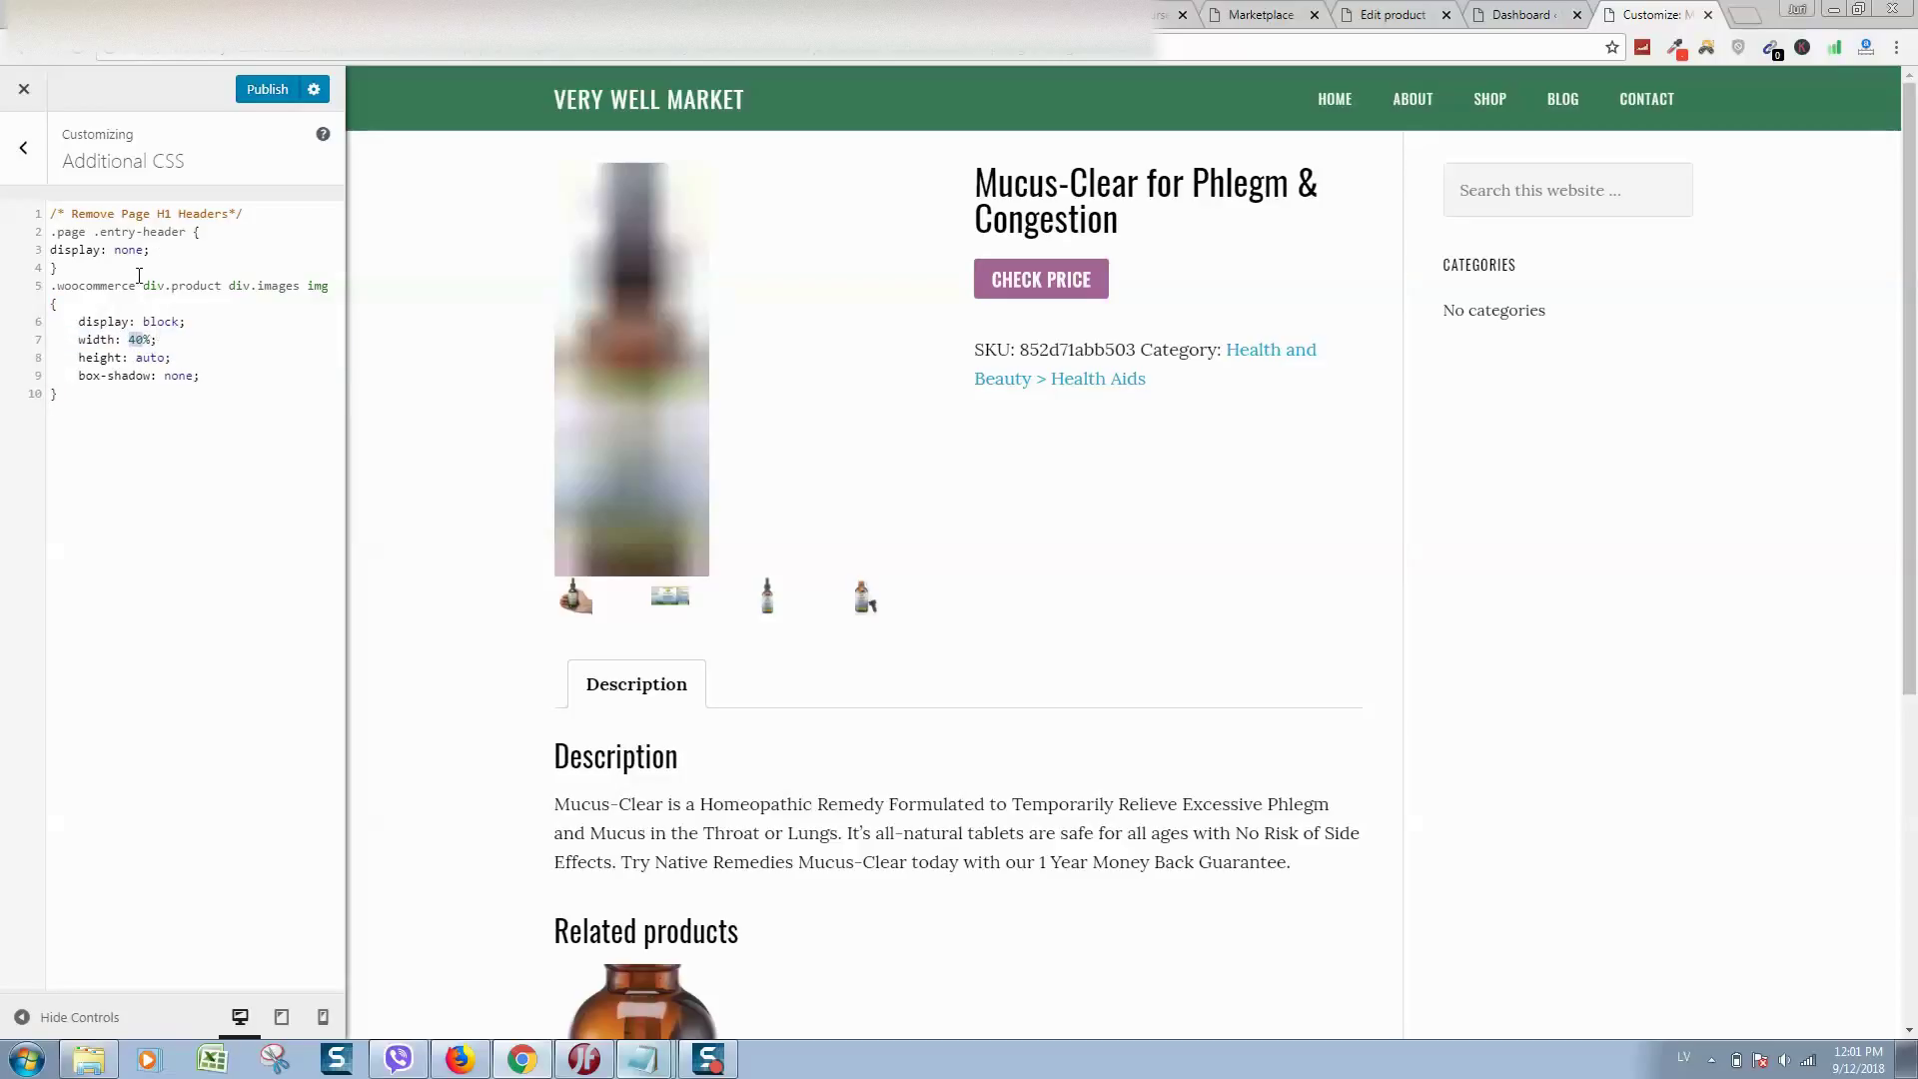
left_click(173, 341)
type("!")
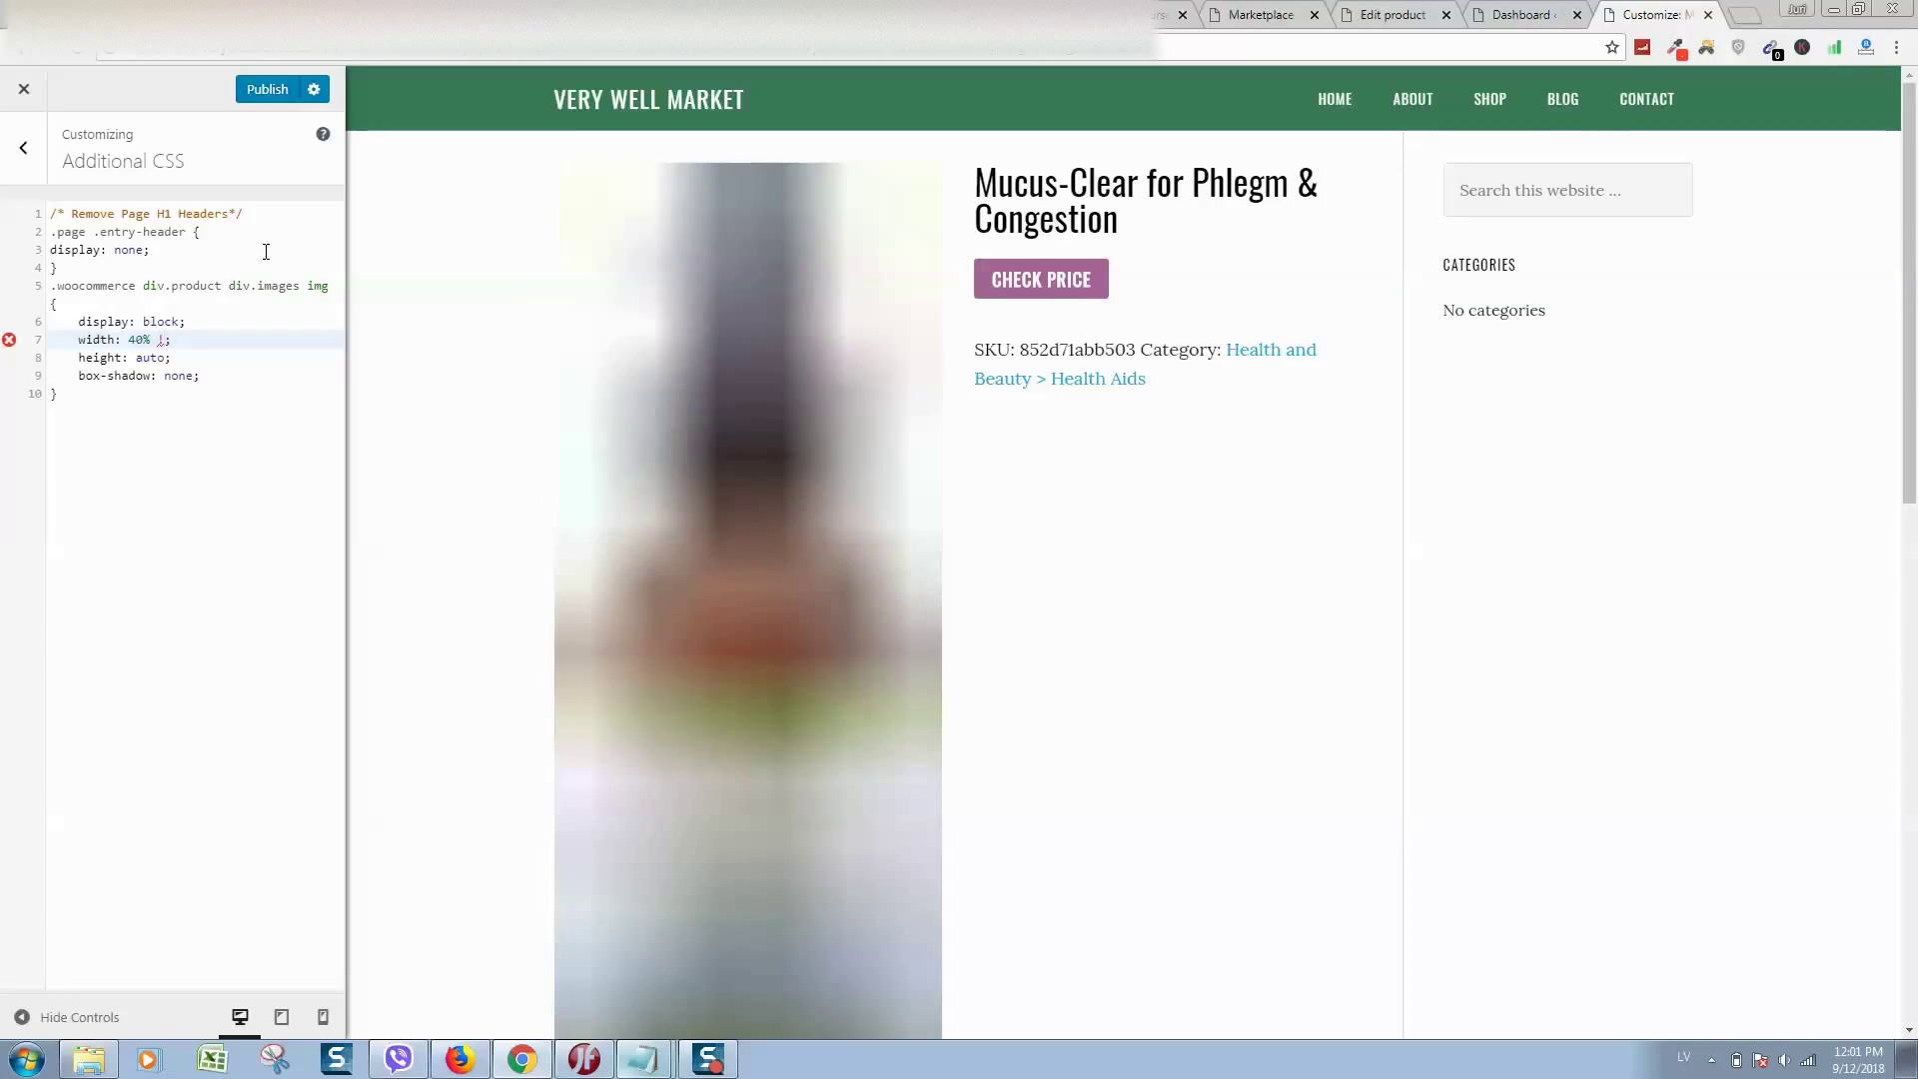
type("impor")
type("tant")
left_click(178, 425)
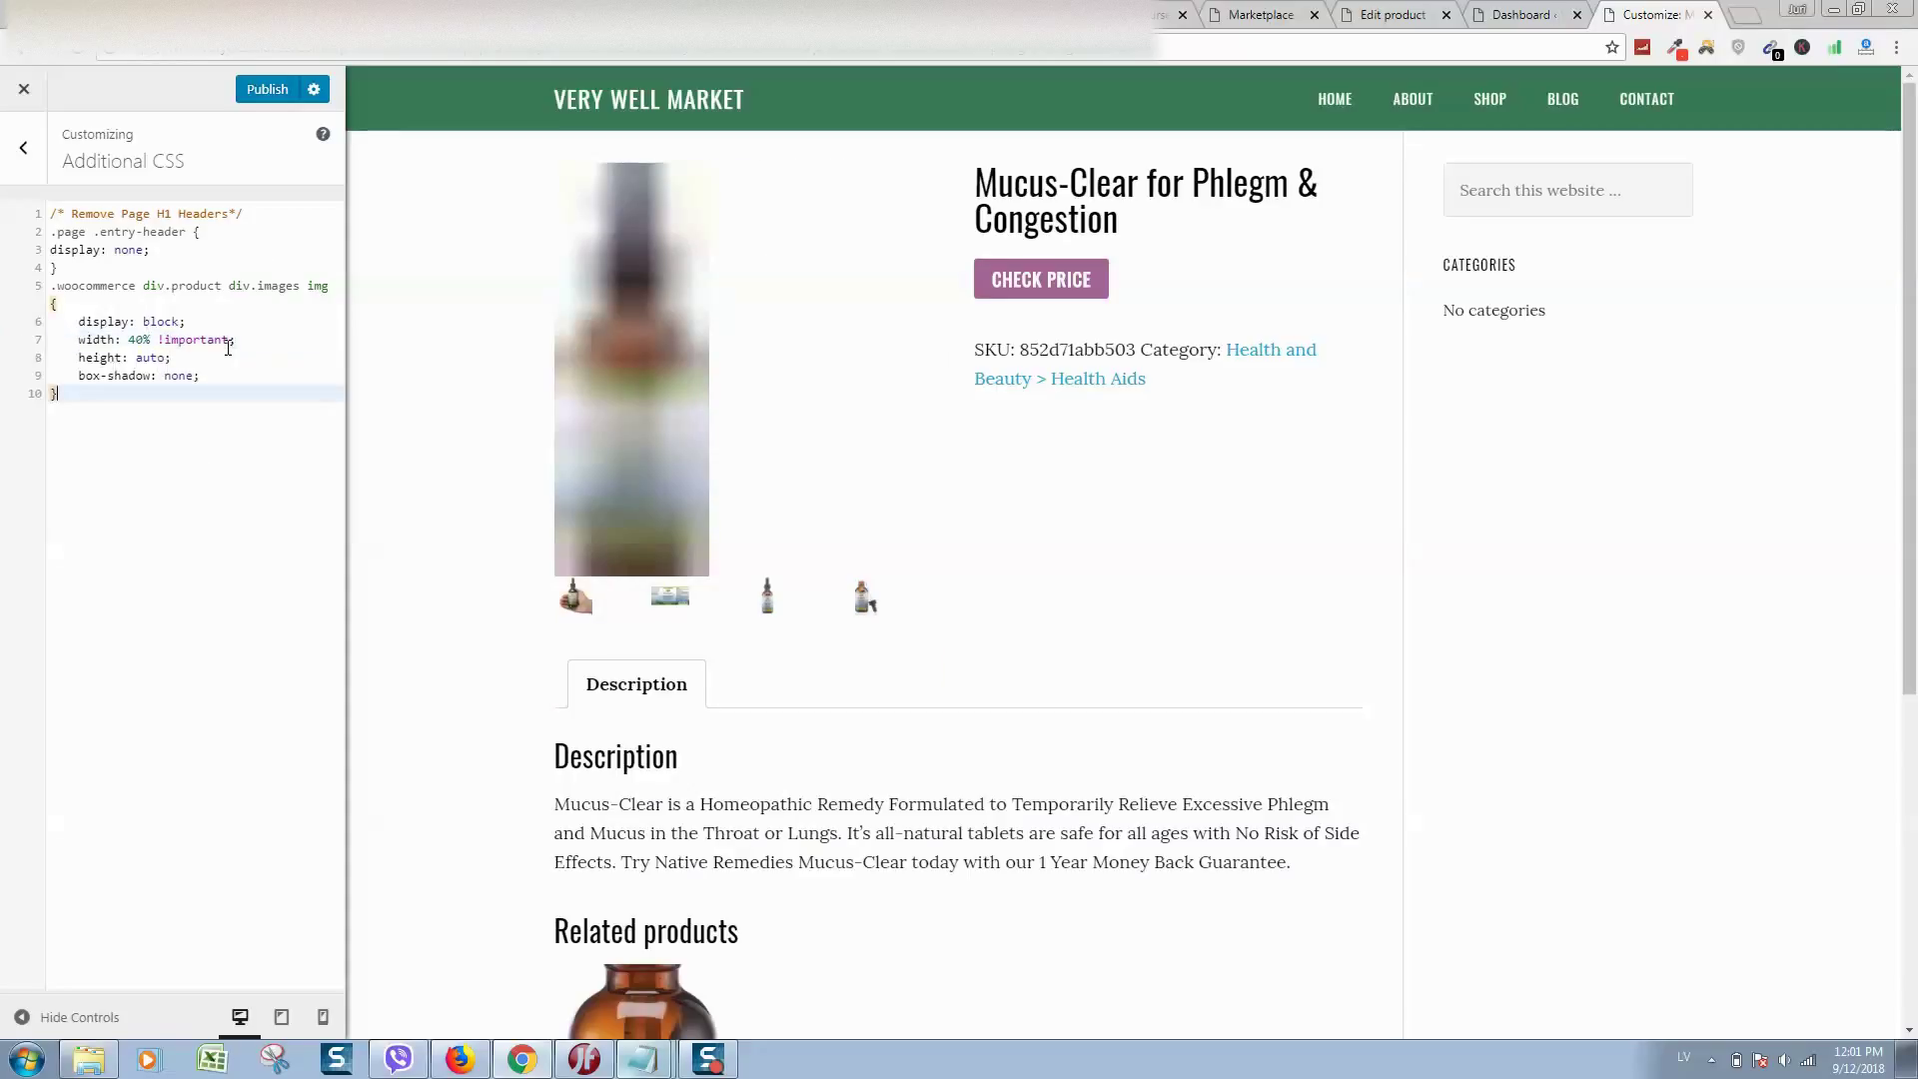
left_click_drag(238, 340, 82, 339)
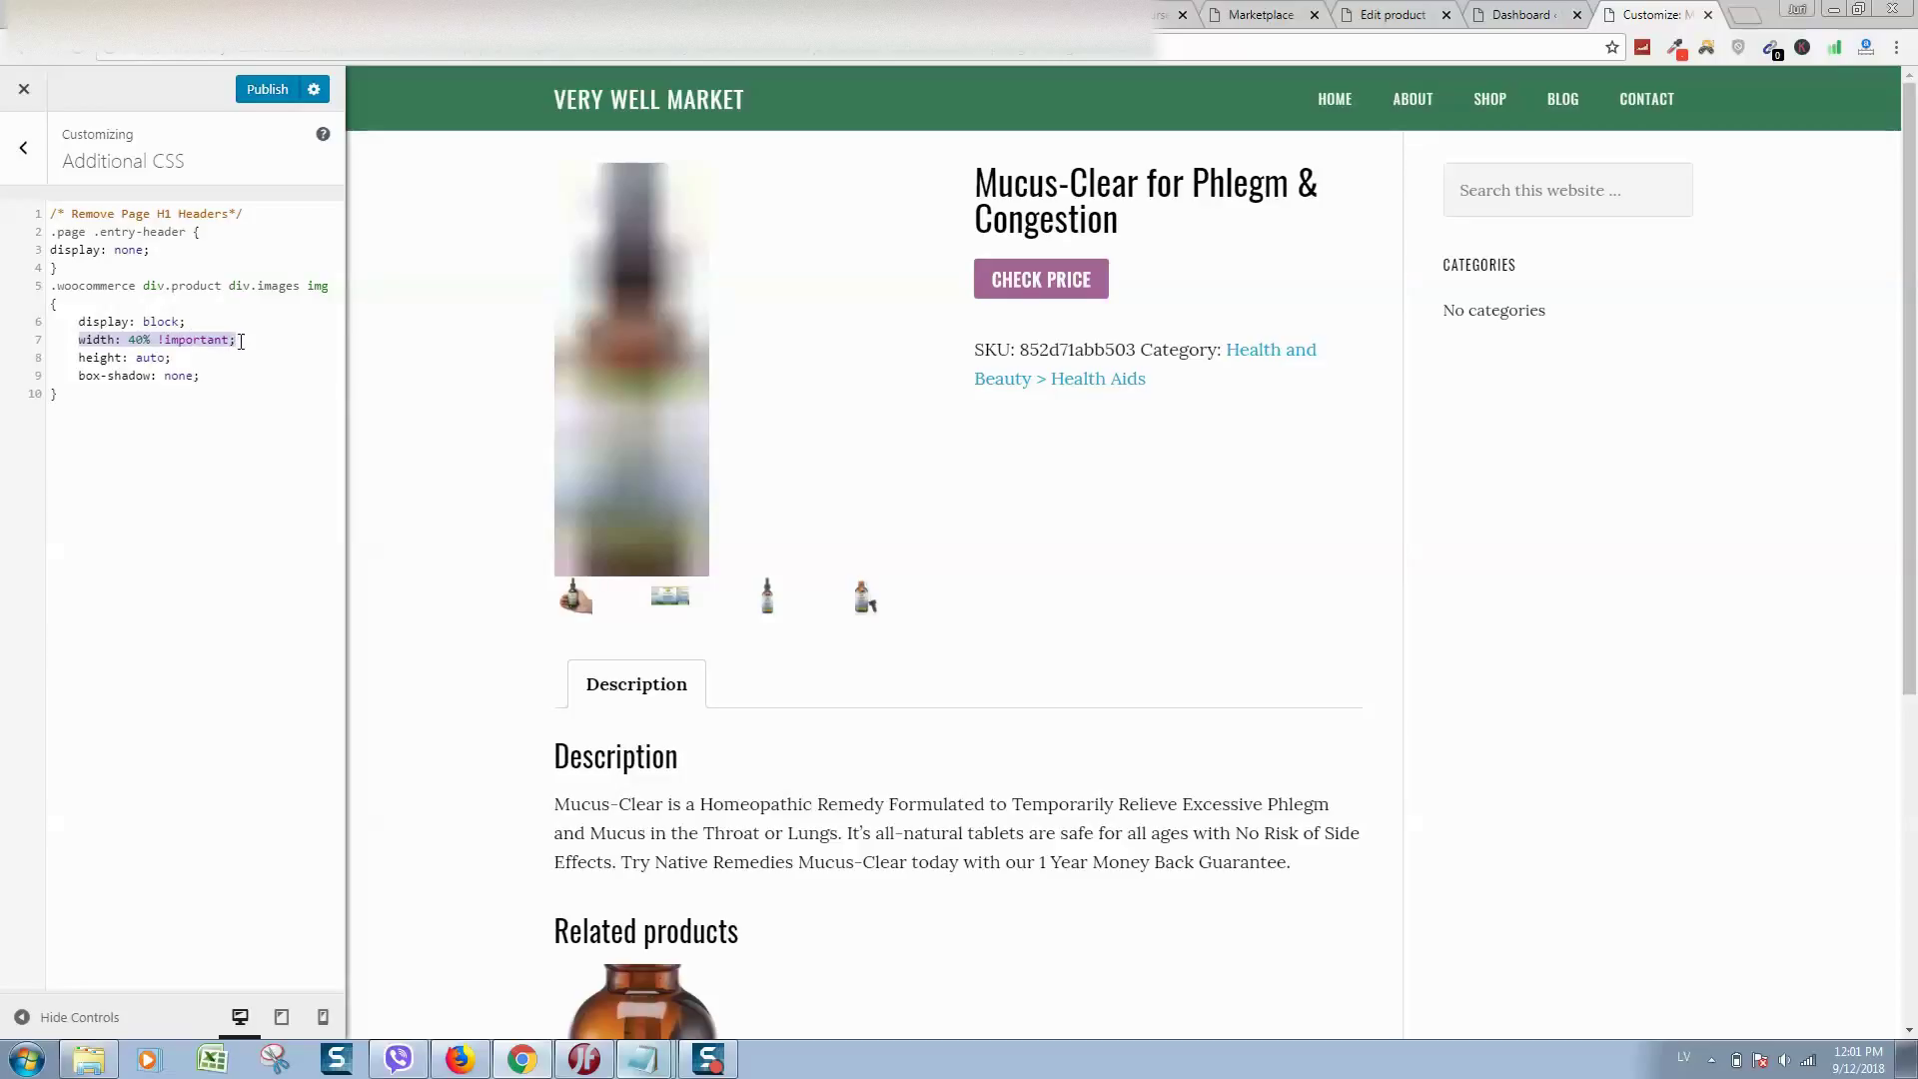
double_click(139, 338)
left_click_drag(257, 340, 79, 342)
left_click(272, 90)
left_click(24, 89)
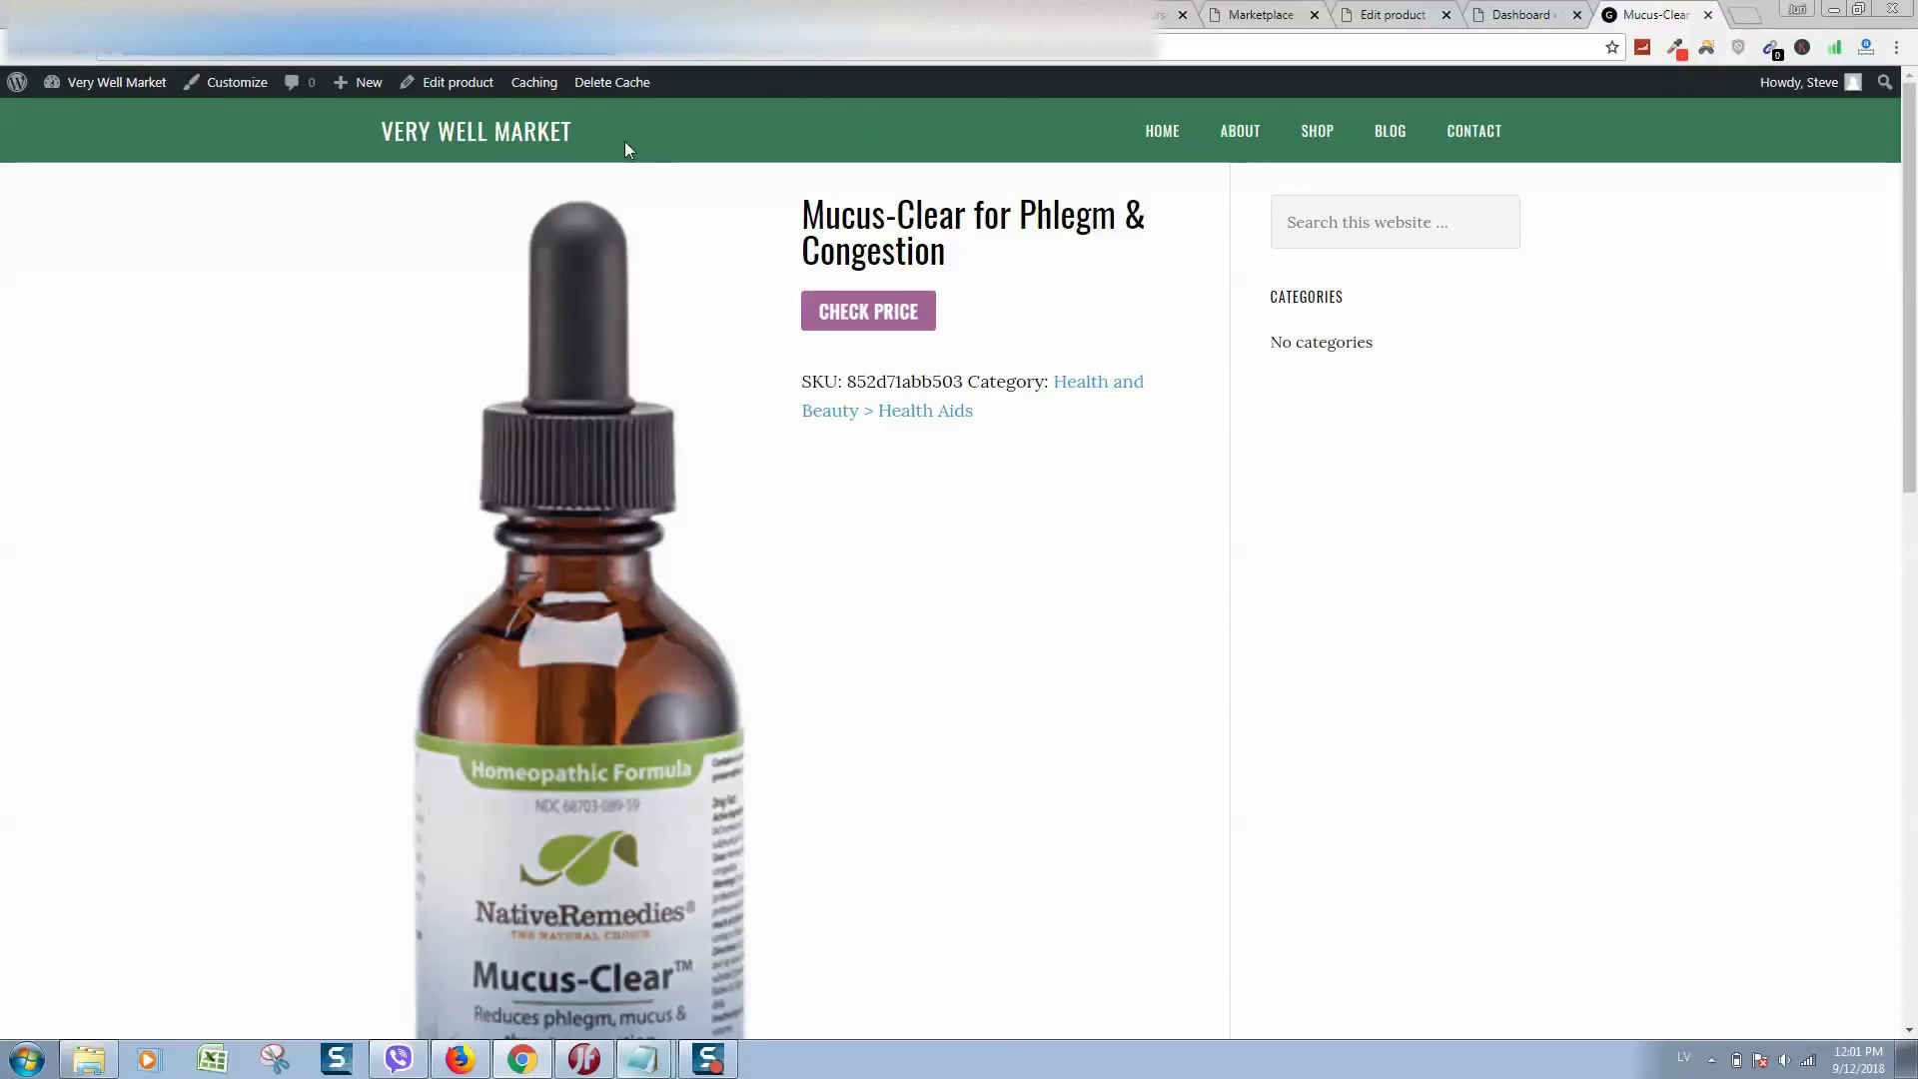
- Clear the current page's cache from the admin bar
left_click(612, 82)
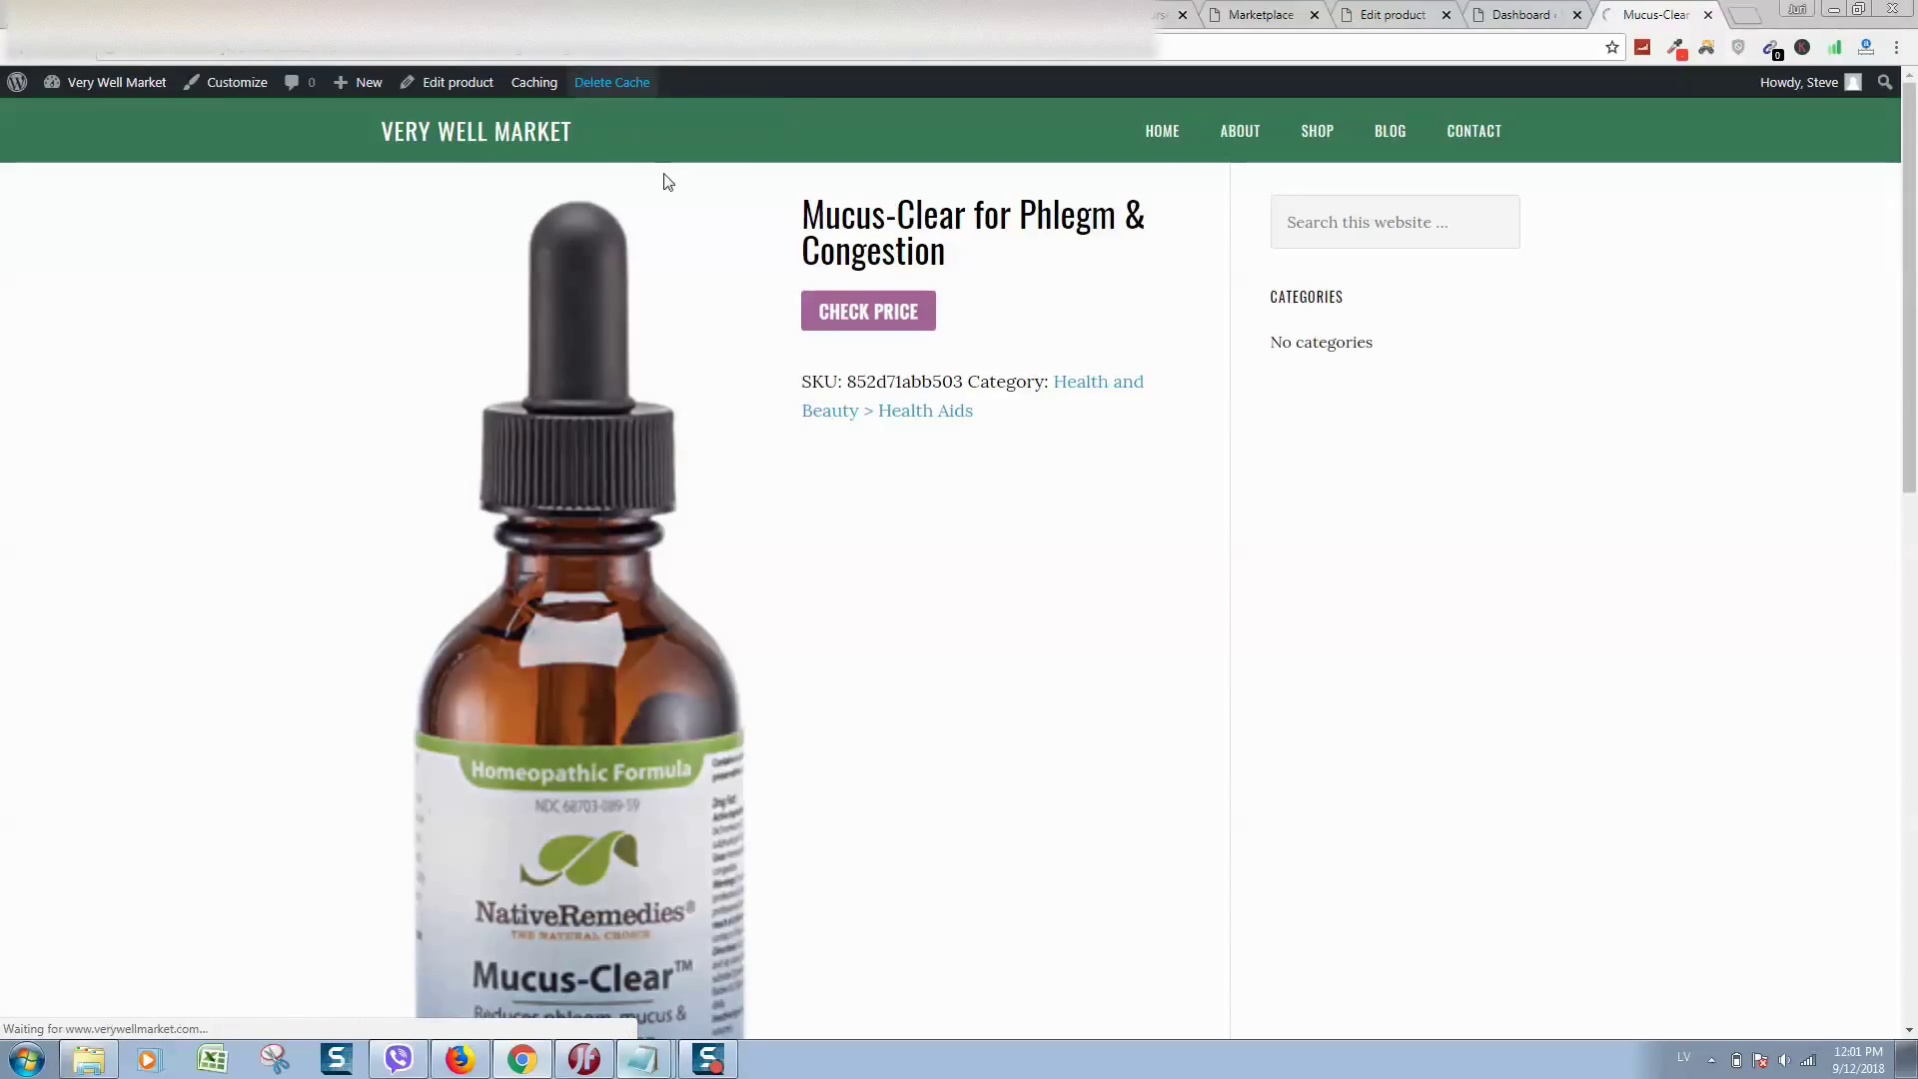
left_click(643, 84)
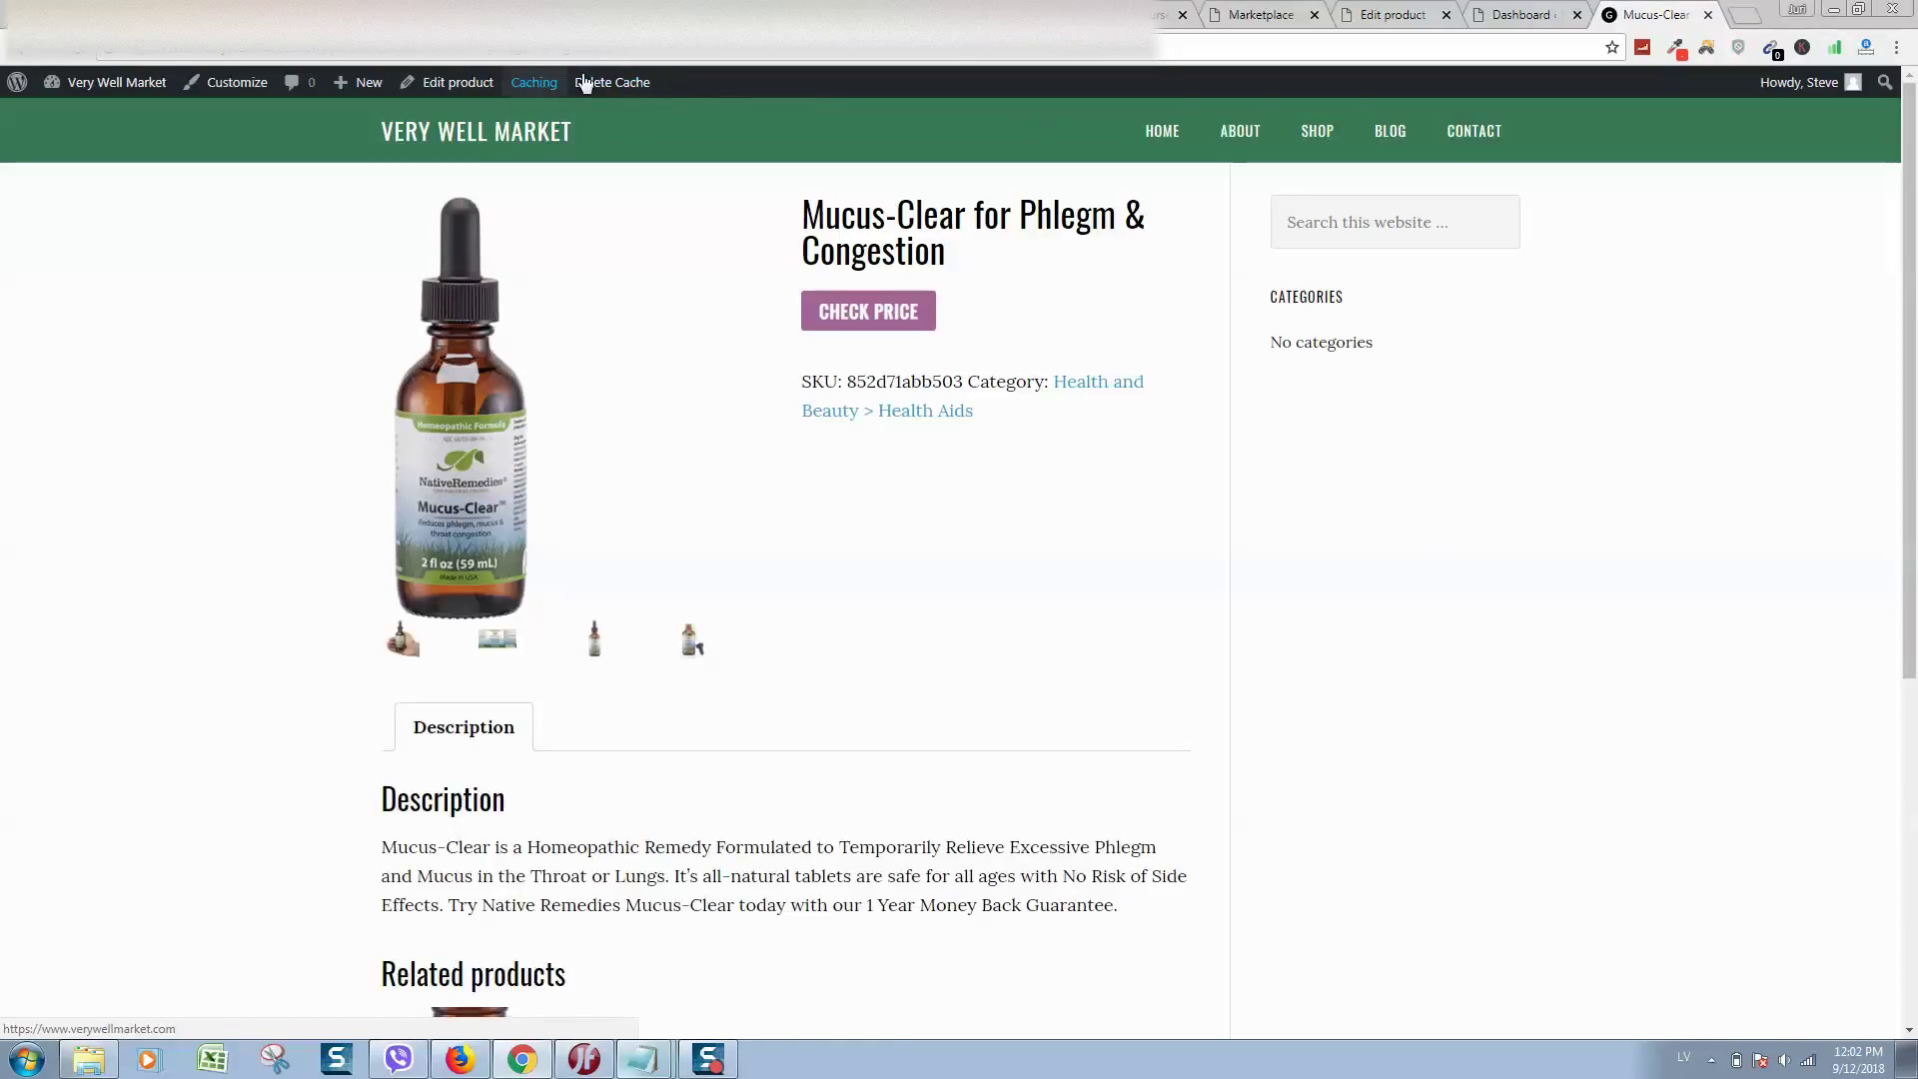
left_click(582, 79)
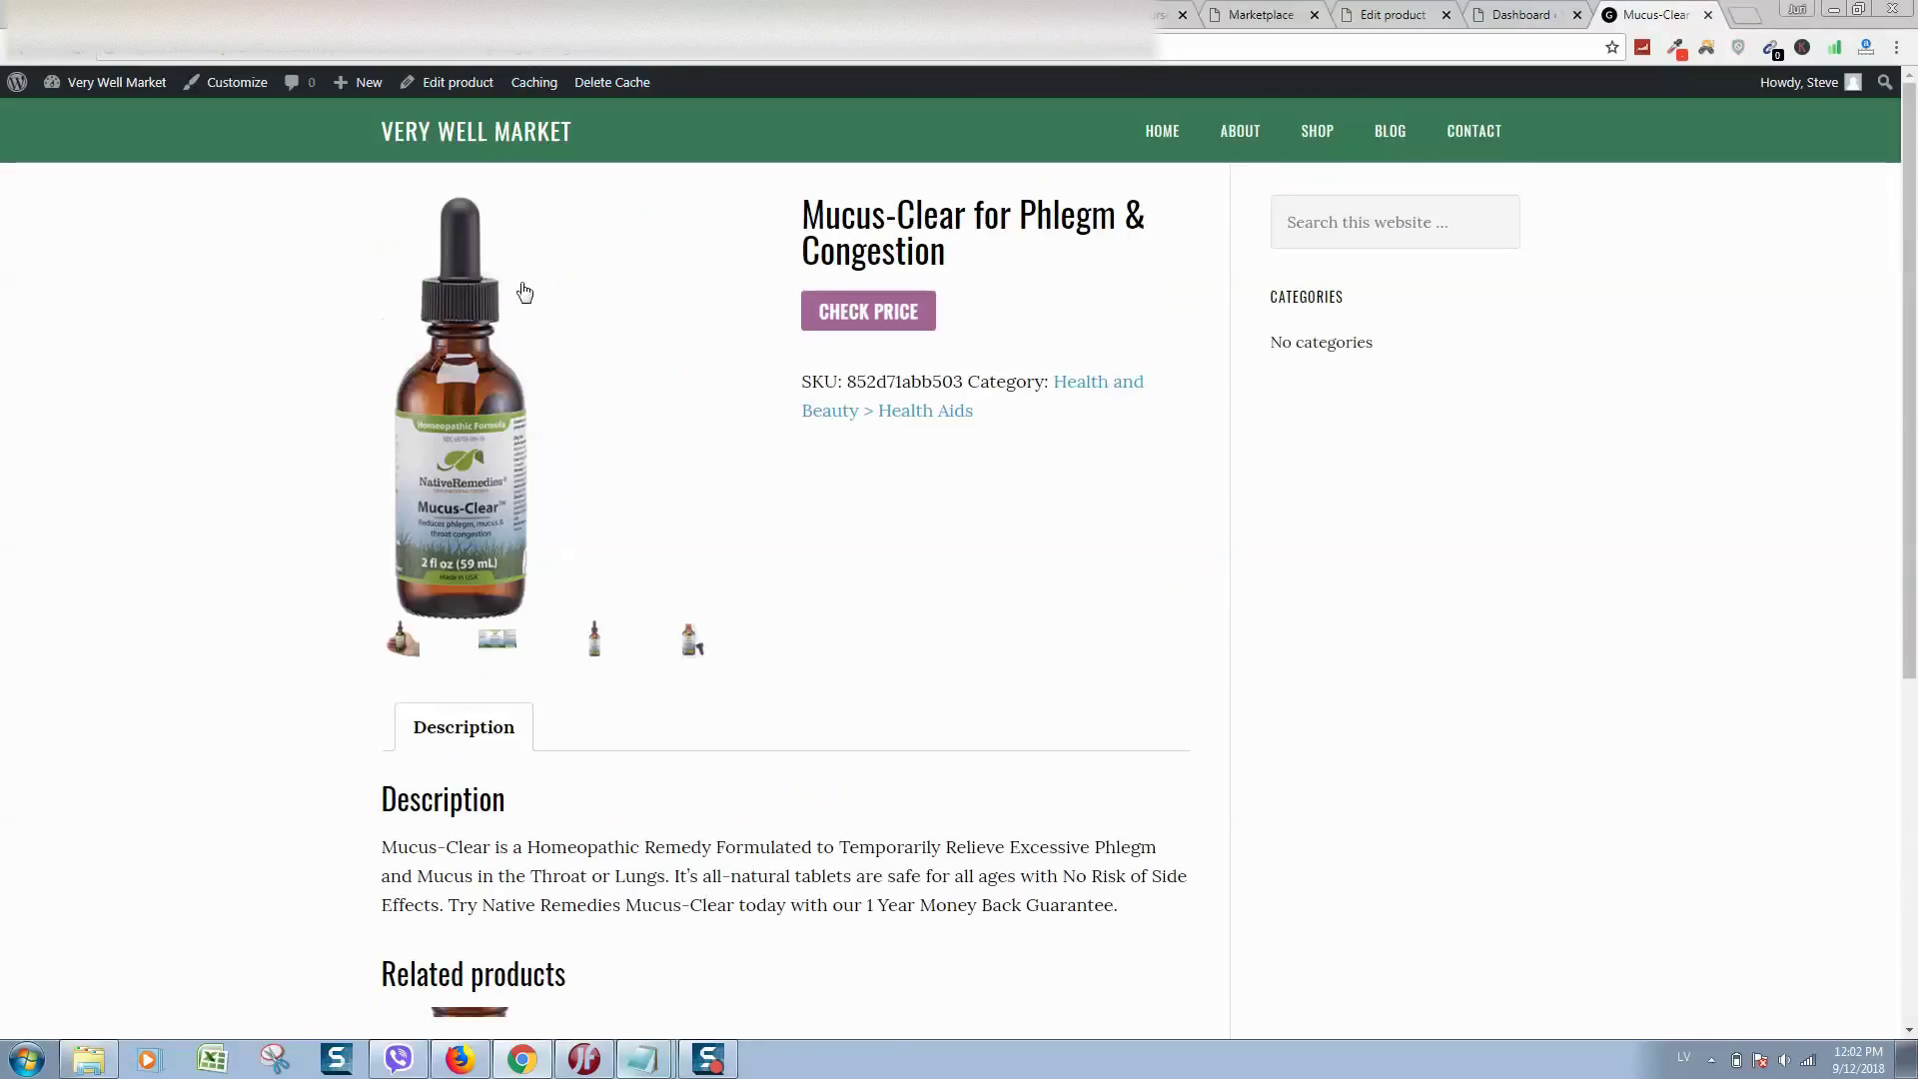
- Confirm the smaller image on the Mucus-Clear and related Gout-Gone product pages
left_click(509, 639)
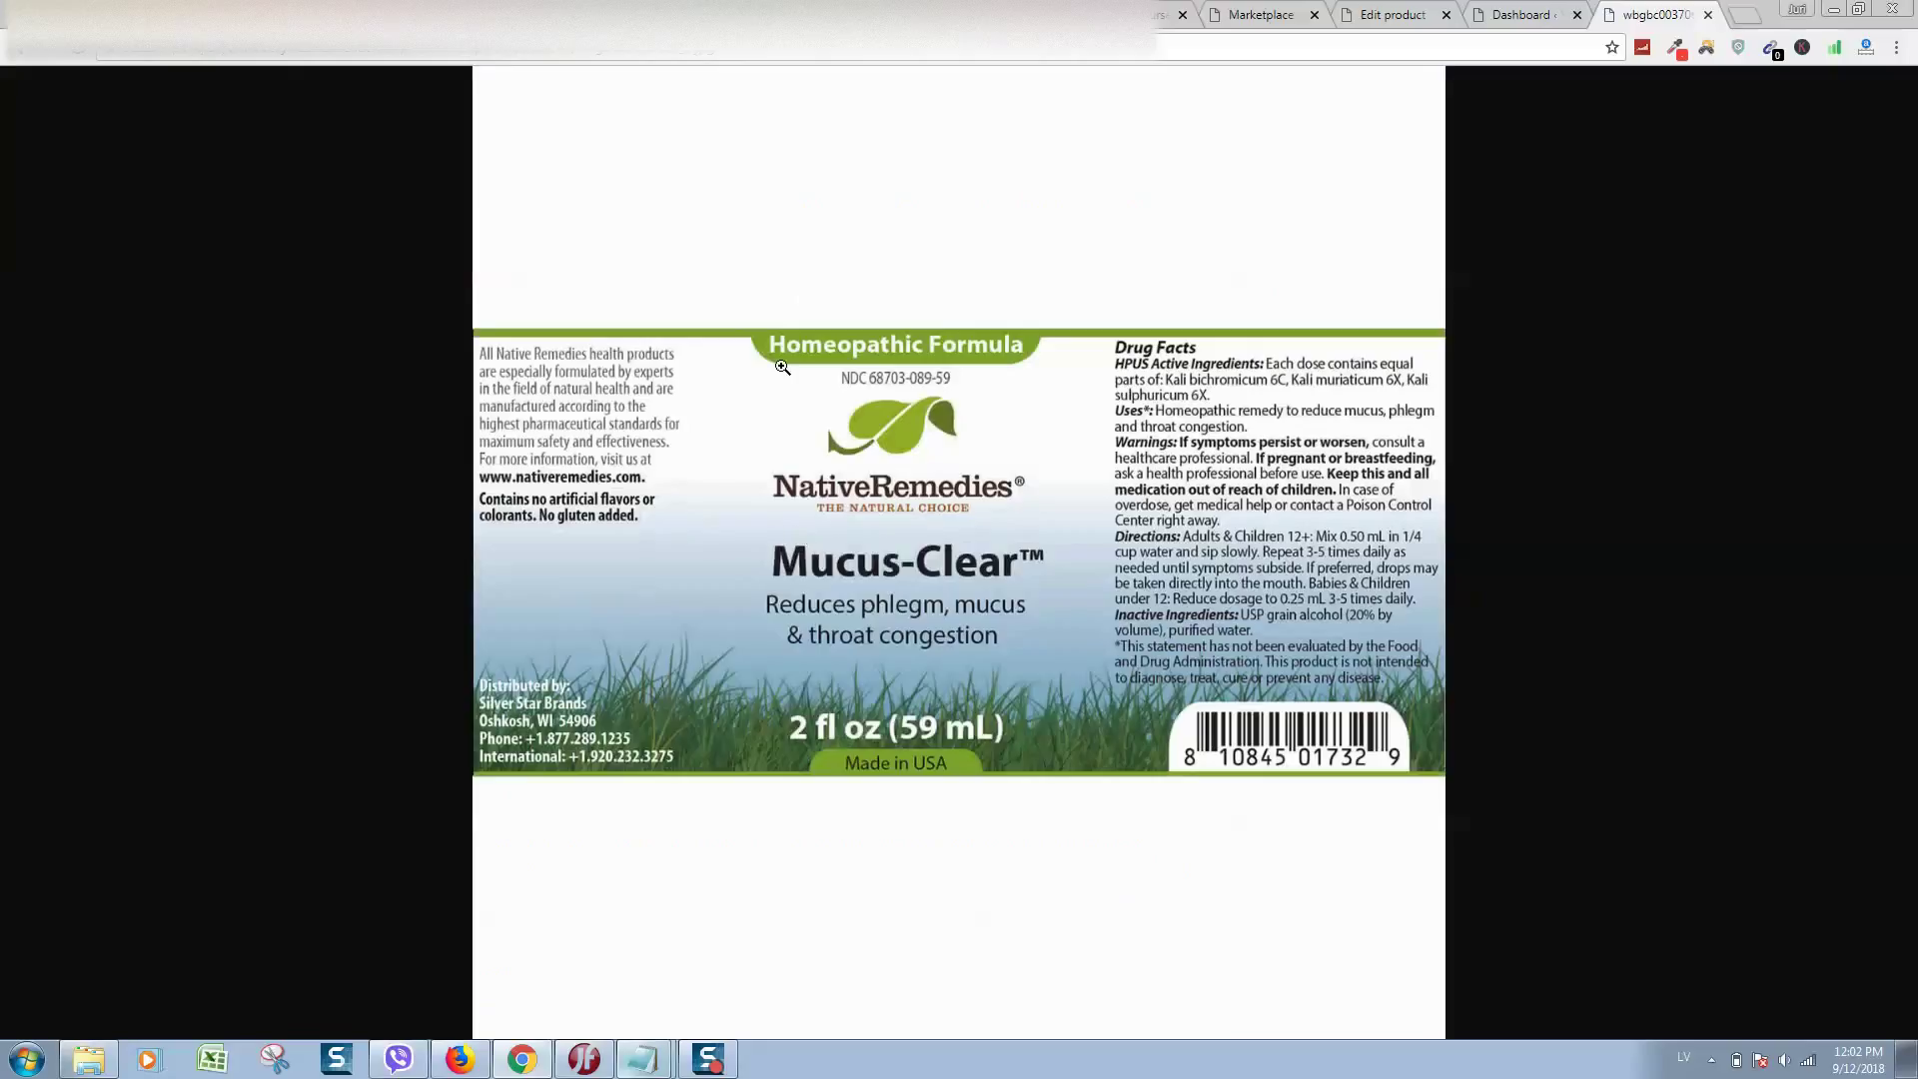
left_click(30, 57)
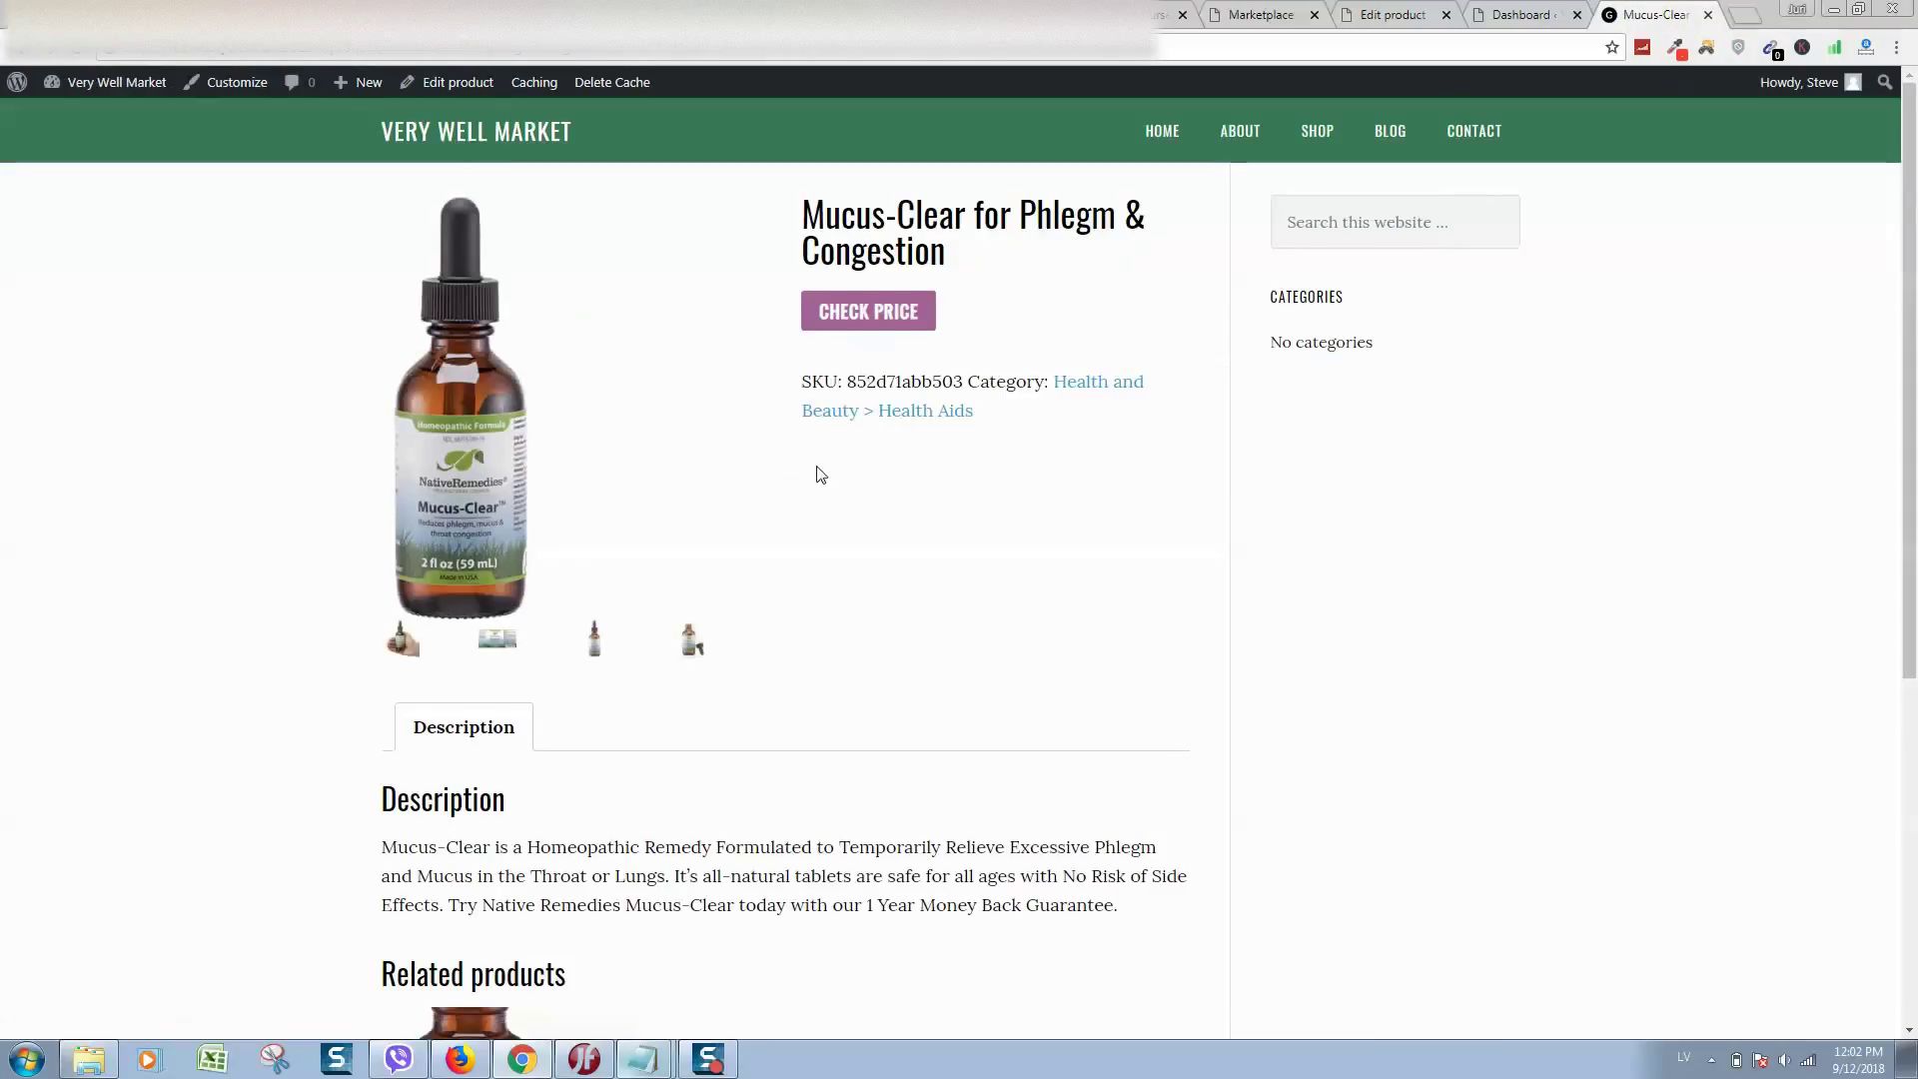
scroll(546, 467, "down", 3)
left_click(462, 636)
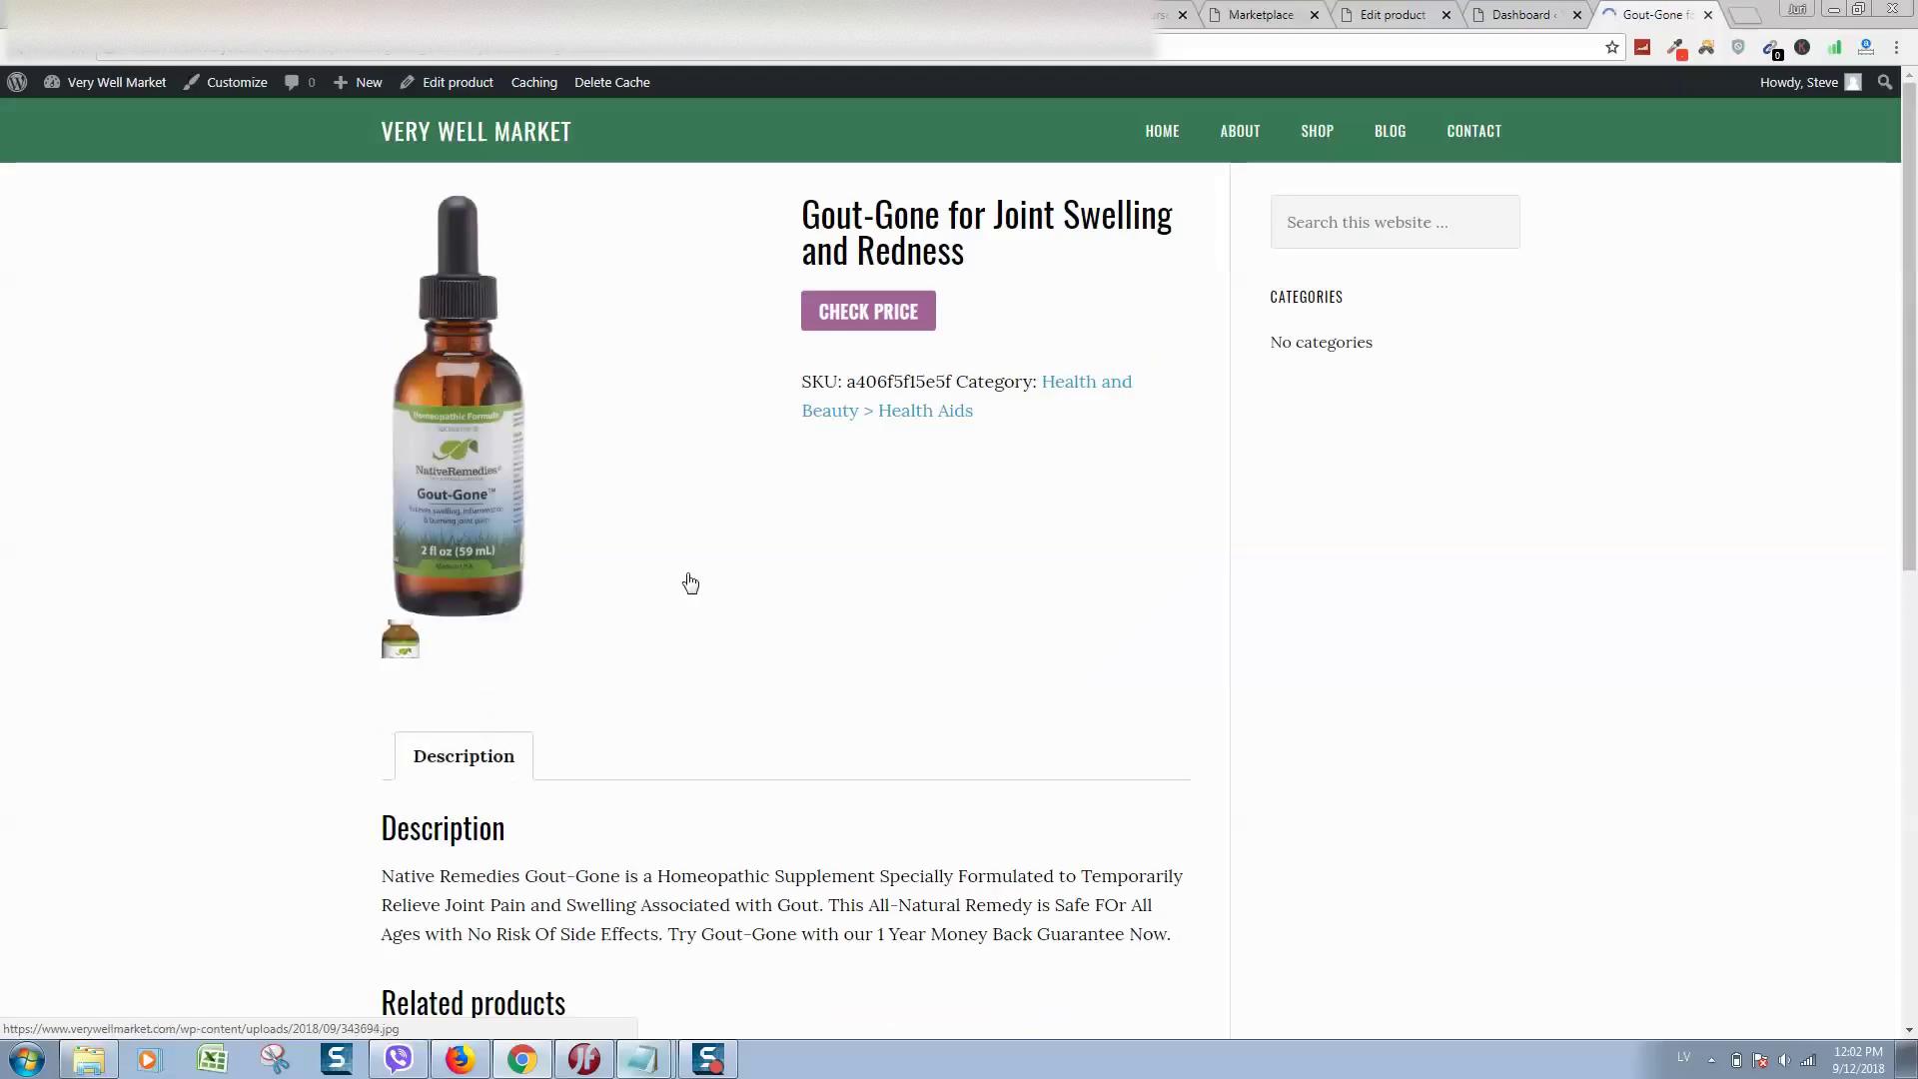
scroll(856, 424, "down", 2)
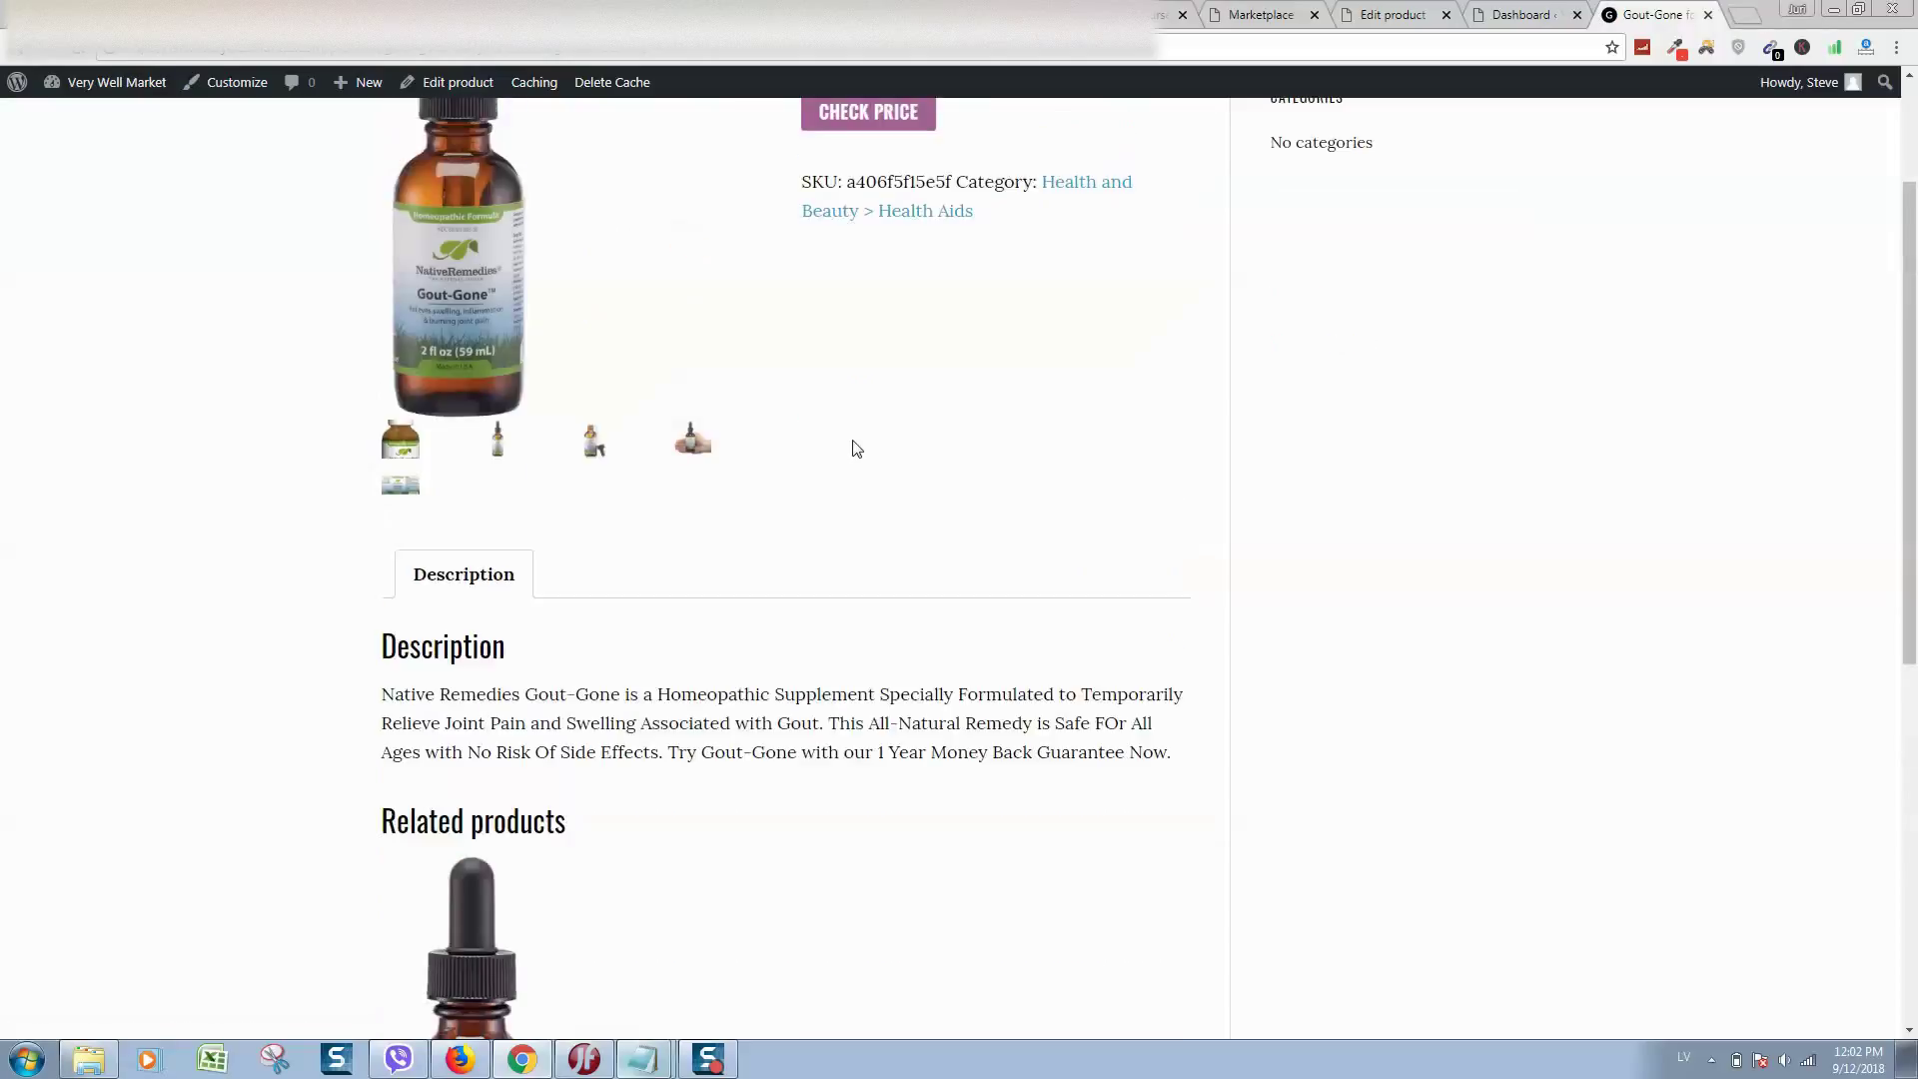
scroll(853, 446, "down", 3)
scroll(483, 747, "down", 3)
left_click(480, 501)
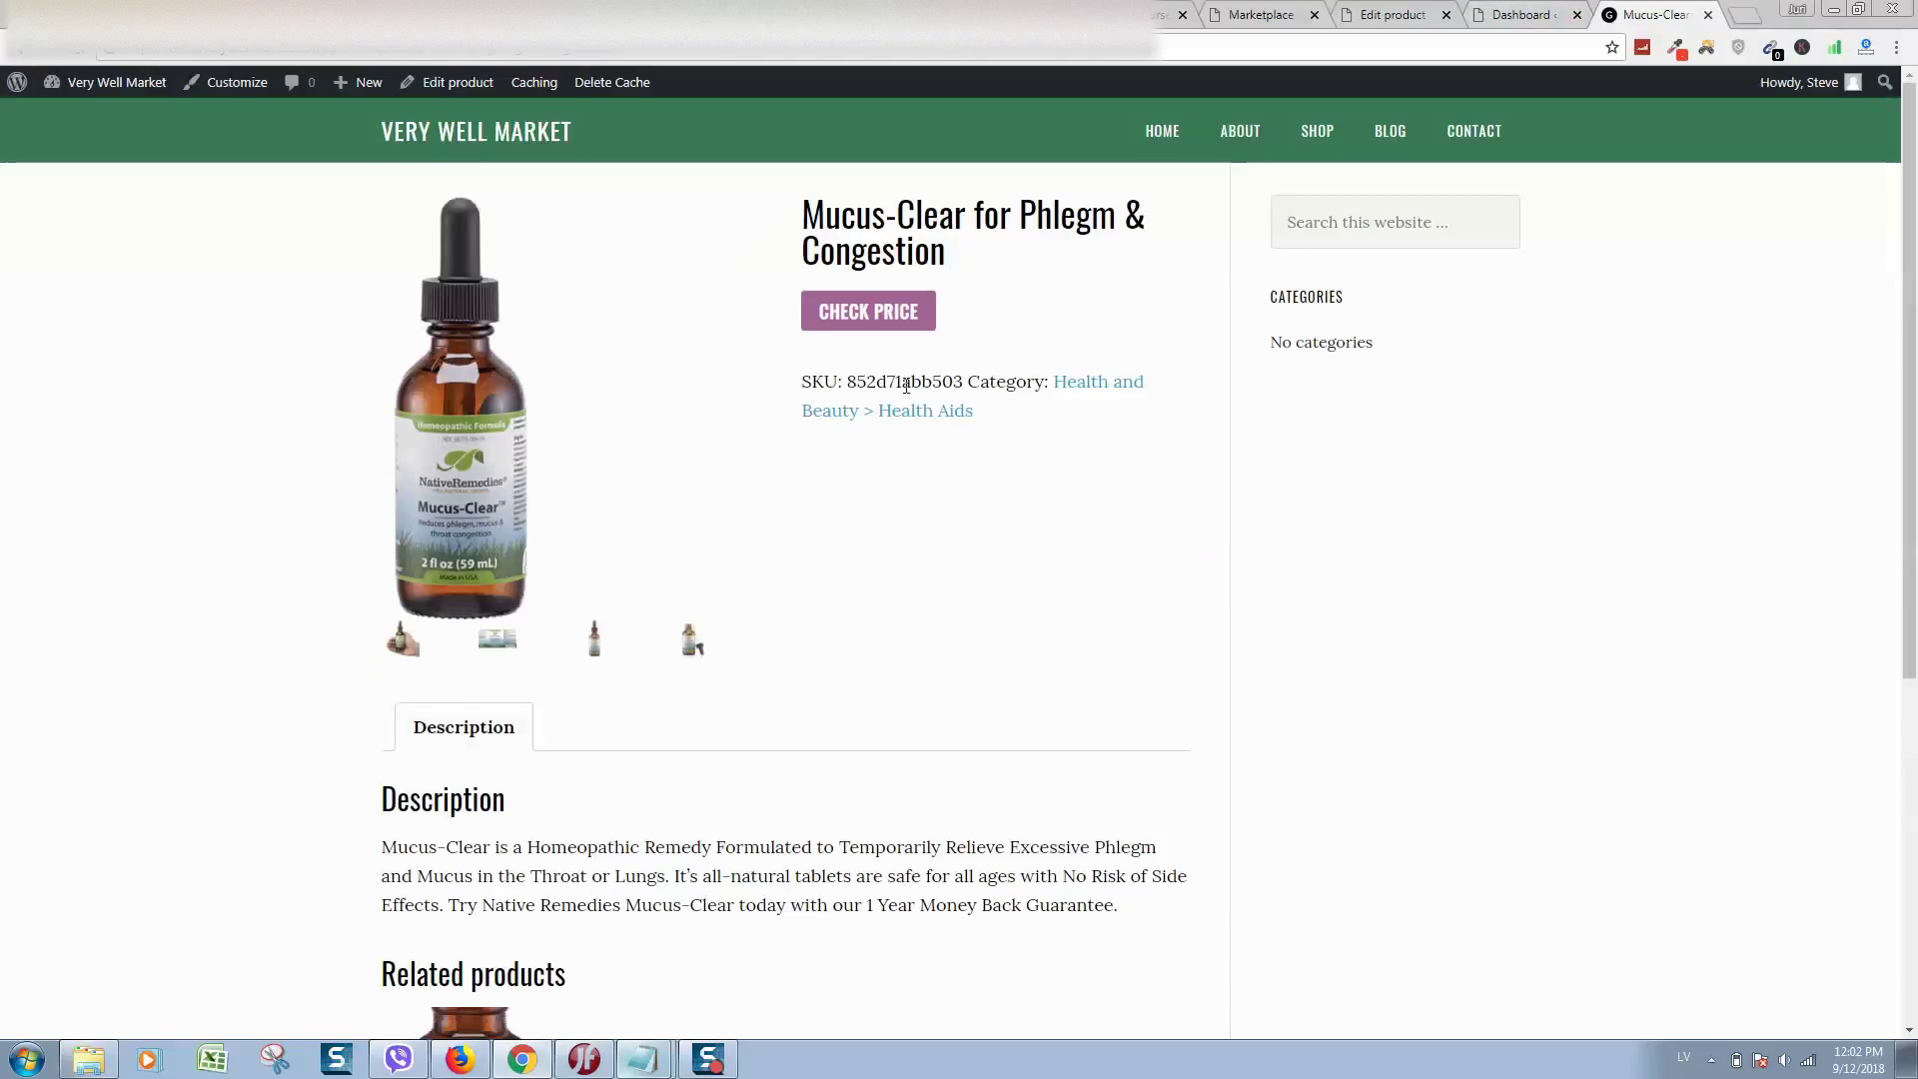
scroll(907, 371, "down", 2)
scroll(904, 373, "up", 2)
scroll(989, 600, "down", 3)
scroll(985, 599, "up", 3)
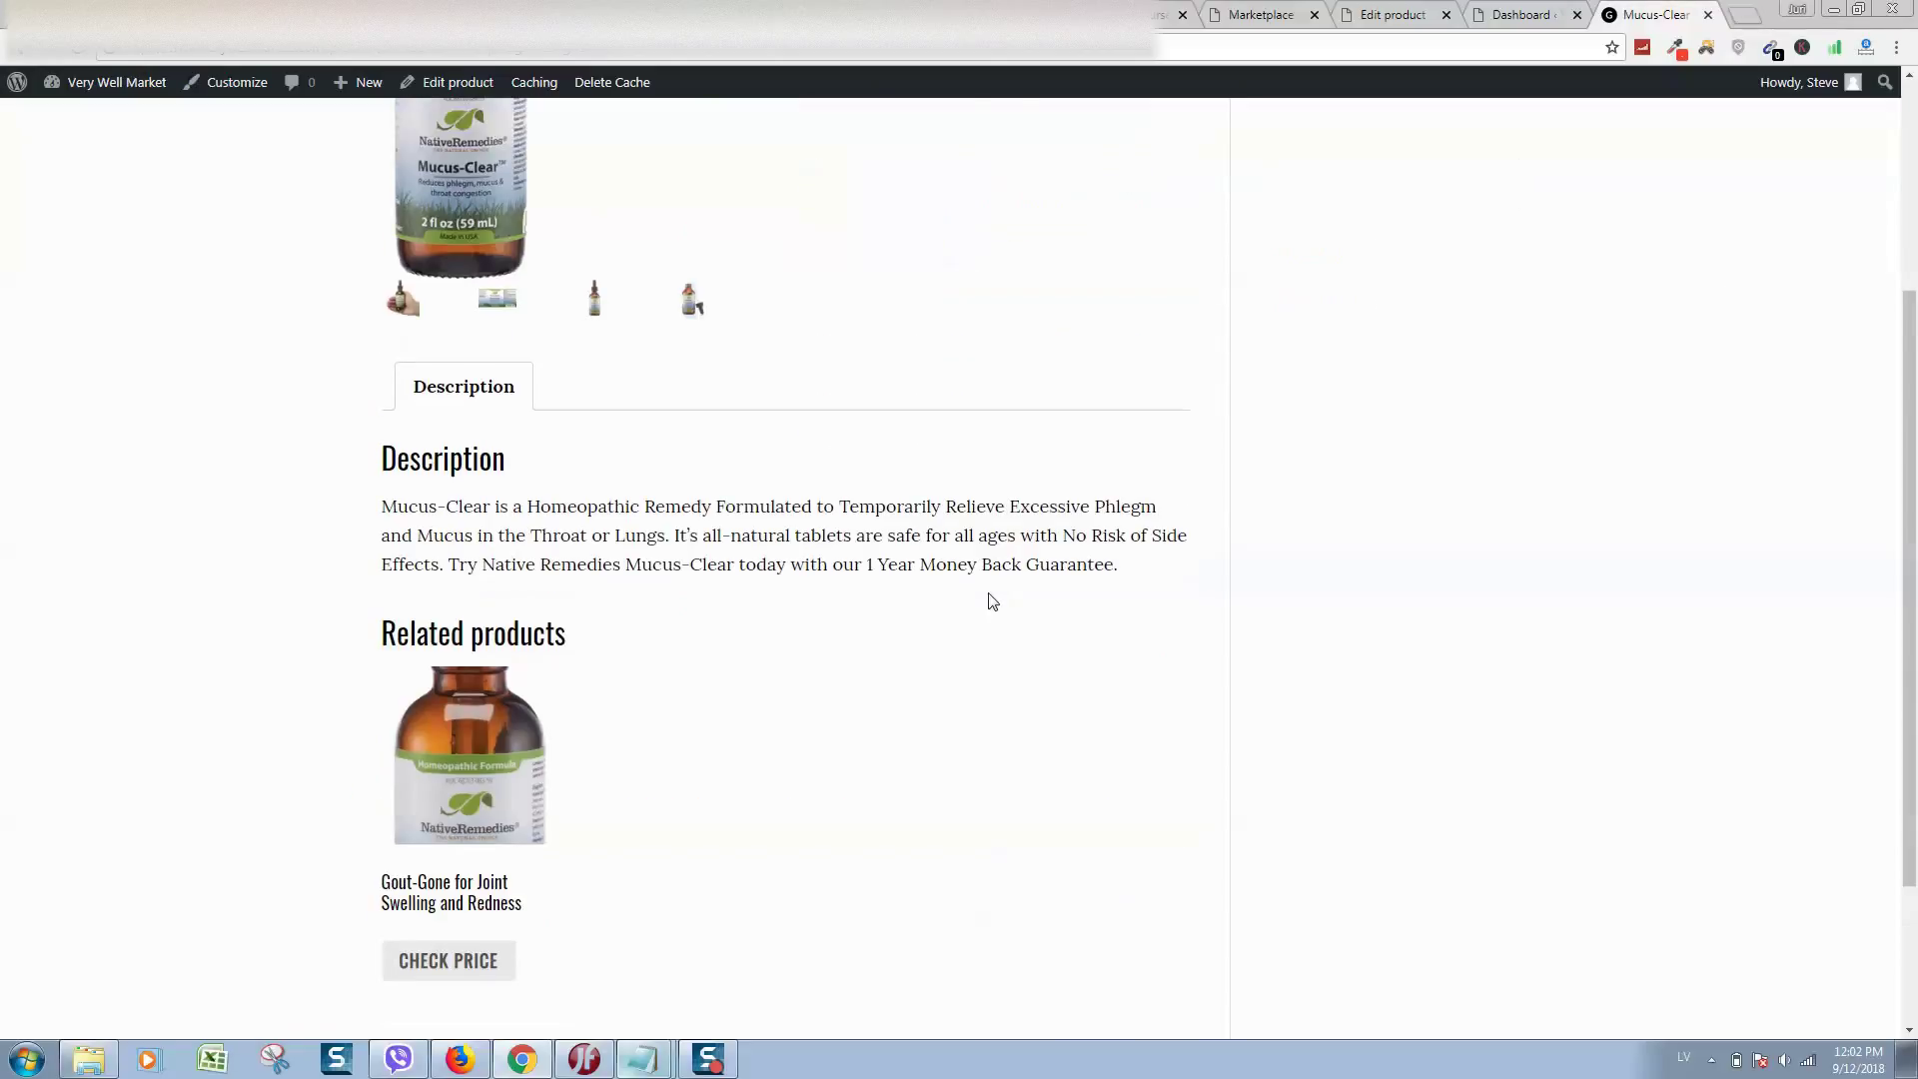